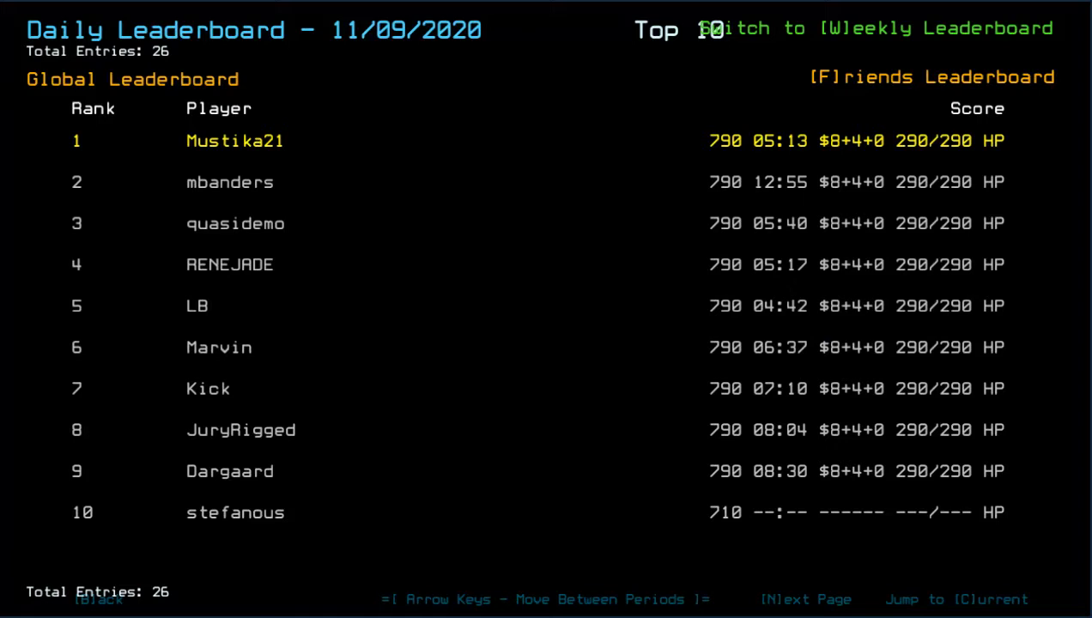
View the friends-only daily leaderboard, then back out to the launcher.
{"action": "key", "text": "f"}
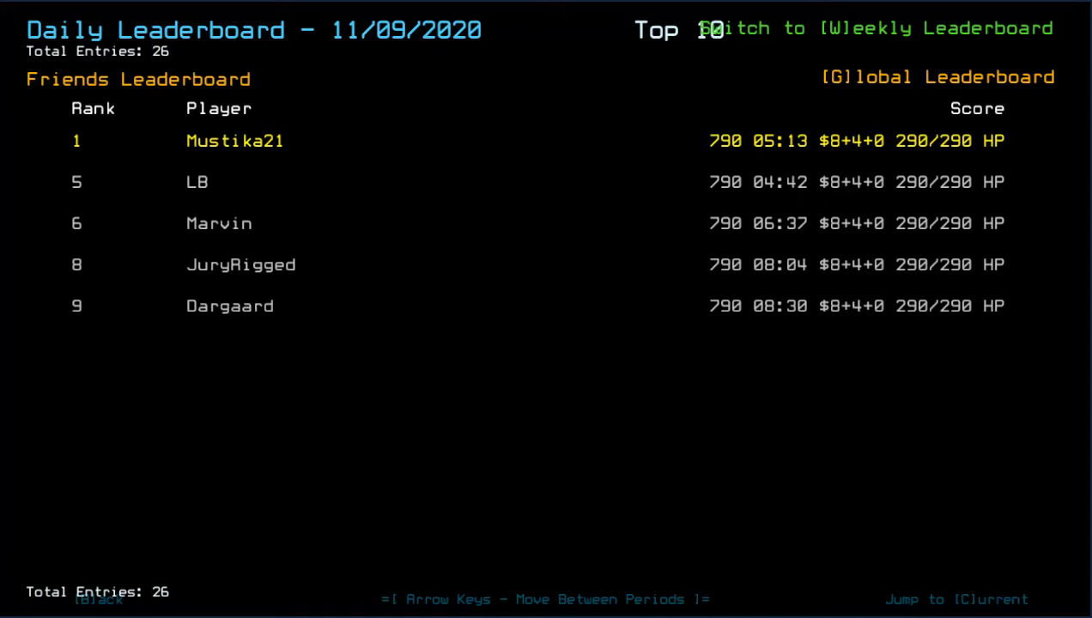
{"action": "key", "text": "b"}
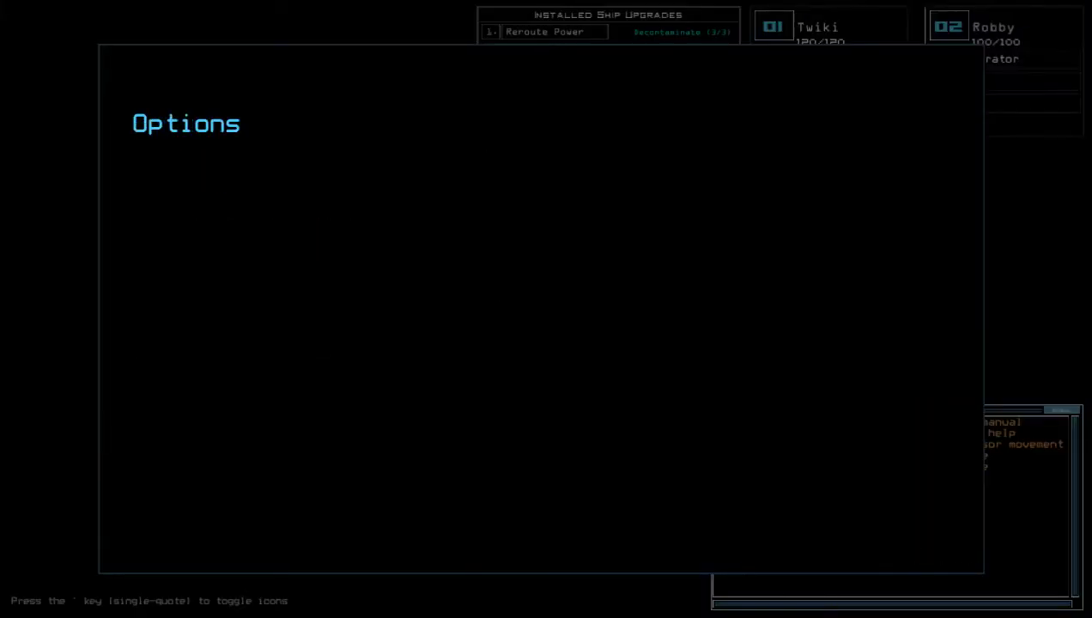
Cycle the graphics Quality and Clutter settings, then back out of Options and Pause.
{"action": "key", "text": "g"}
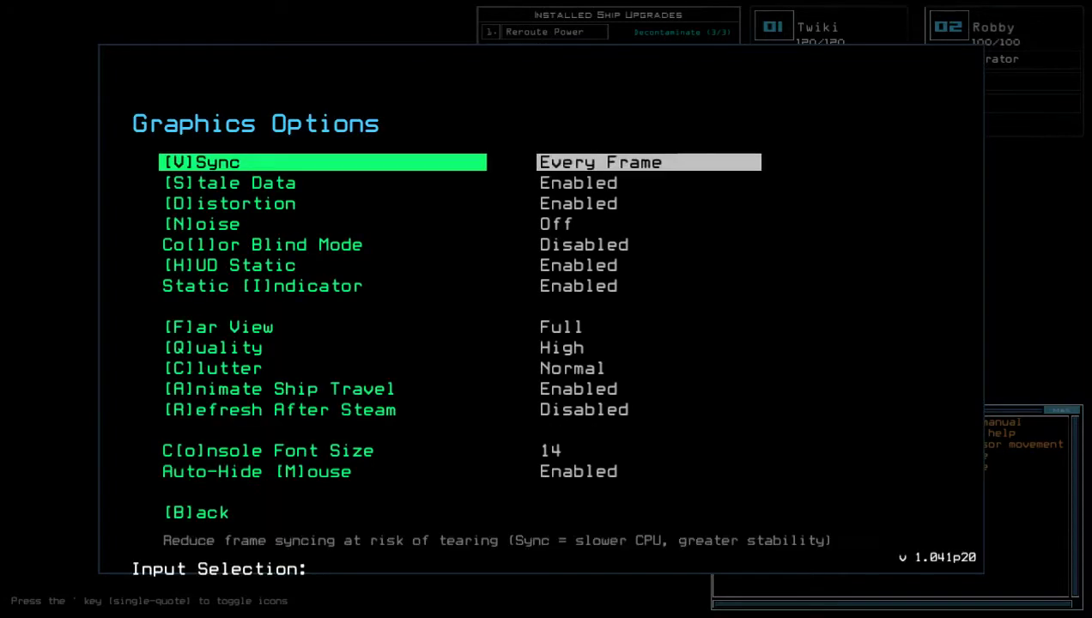
{"action": "key", "text": "q"}
{"action": "key", "text": "c"}
{"action": "key", "text": "c"}
{"action": "key", "text": "b"}
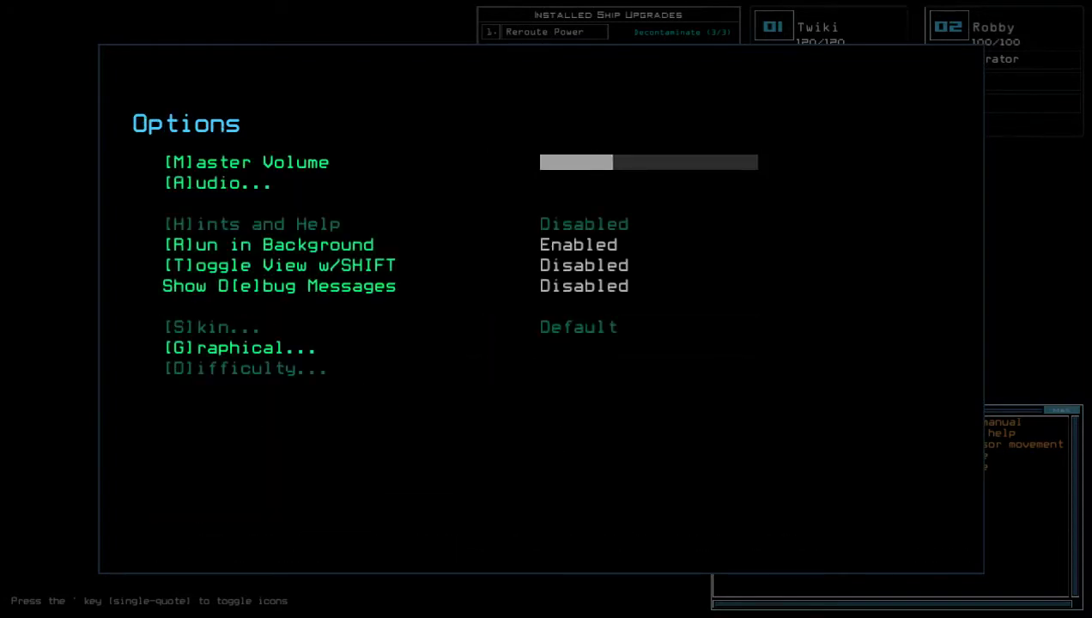
{"action": "key", "text": "b"}
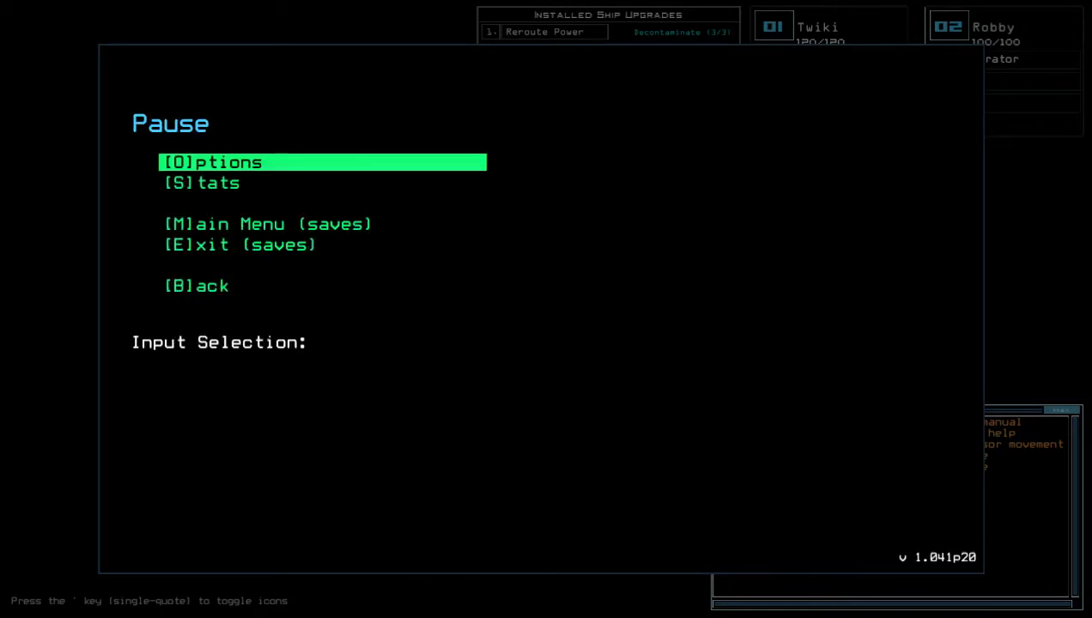
{"action": "key", "text": "b"}
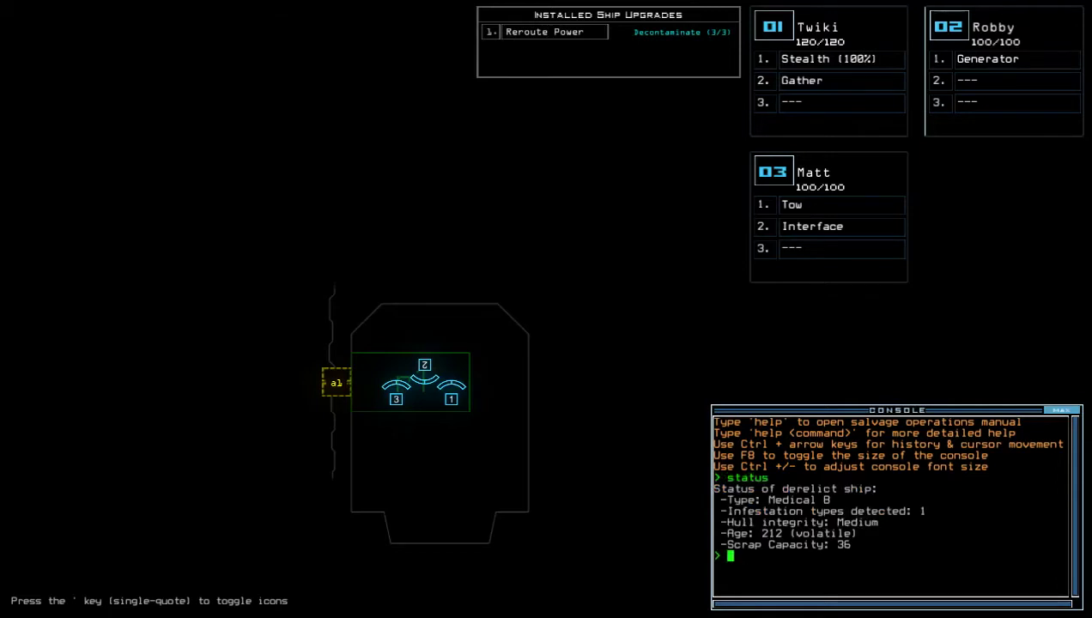
{"action": "type", "text": "swap"}
Swap upgrades so Tow goes to Robby and Stealth and Gather go to Matt.
{"action": "key", "text": "Return"}
{"action": "key", "text": "Escape"}
{"action": "type", "text": "swap"}
{"action": "key", "text": "Return"}
{"action": "key", "text": "Escape"}
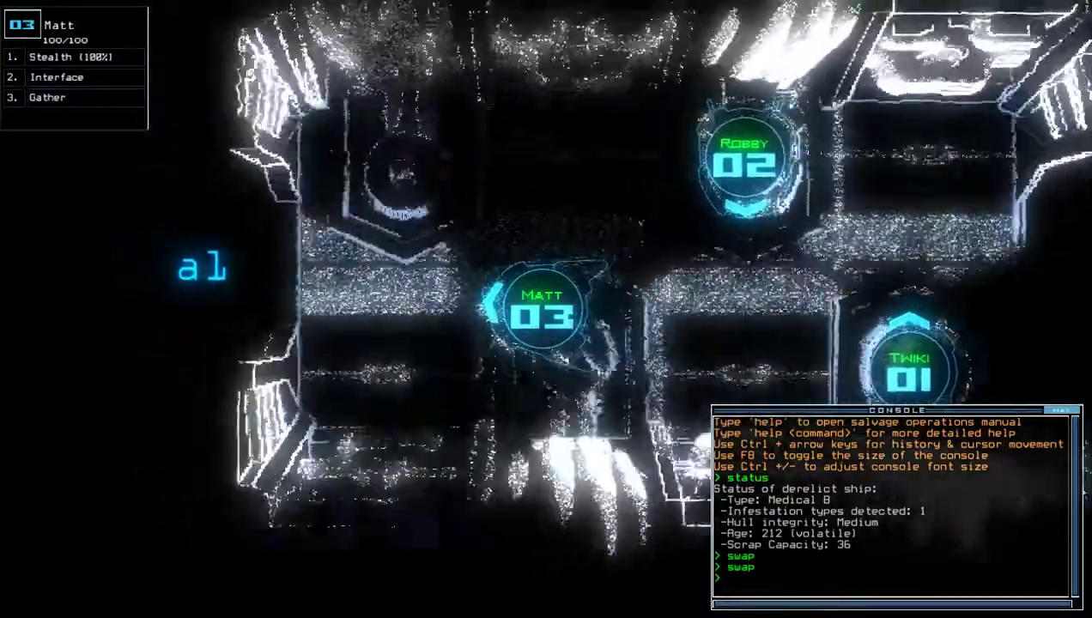
{"action": "key", "text": "2"}
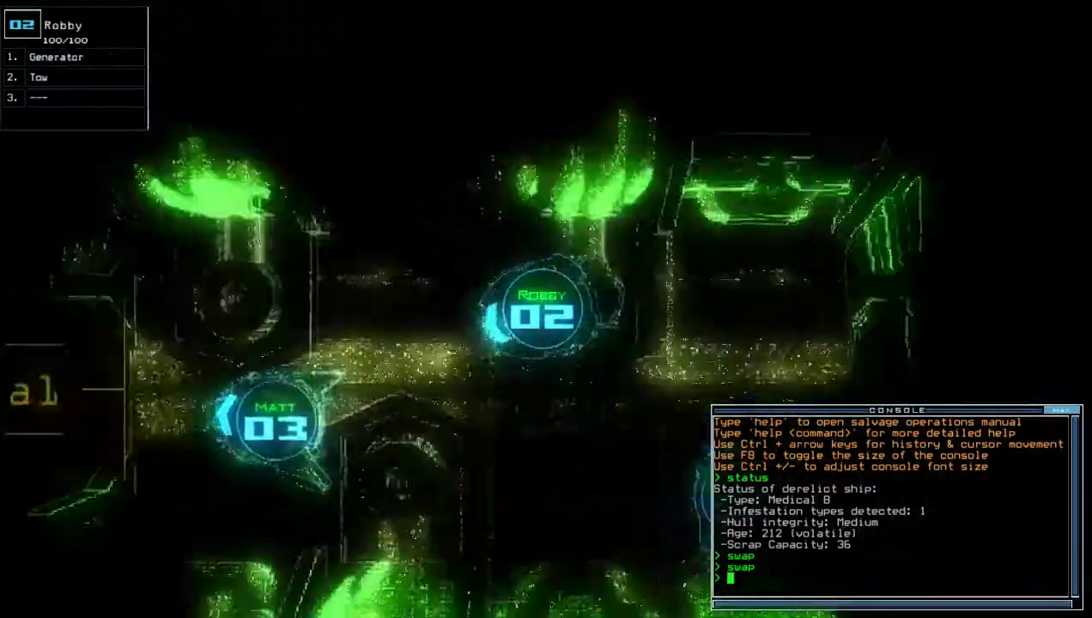
{"action": "key", "text": "3"}
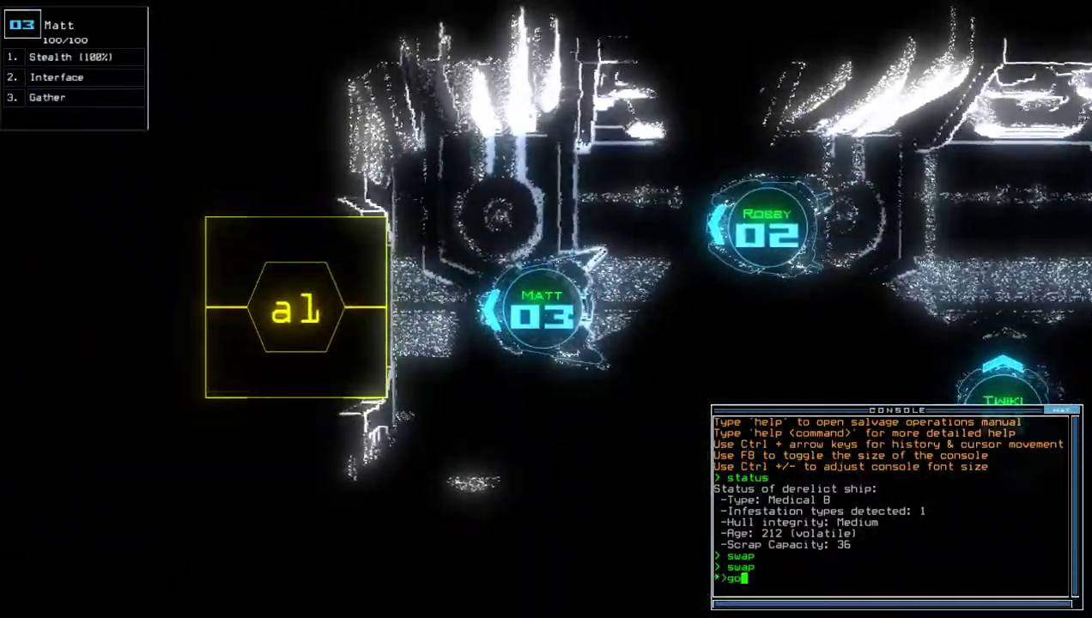
{"action": "type", "text": "go"}
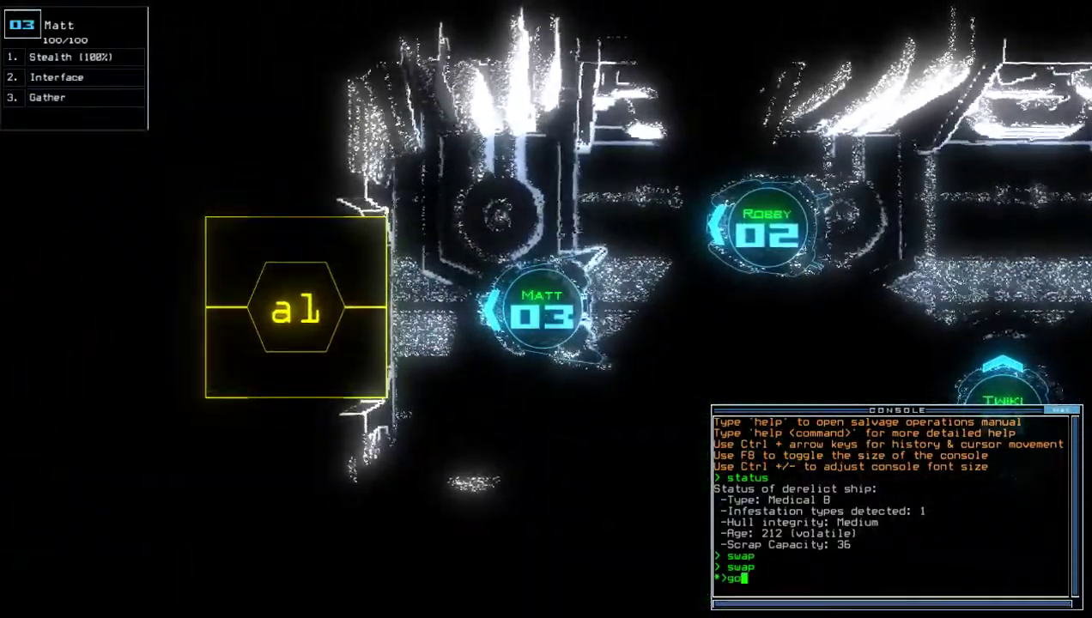
Start the mission and have Matt gather scrap four times.
{"action": "key", "text": "Return"}
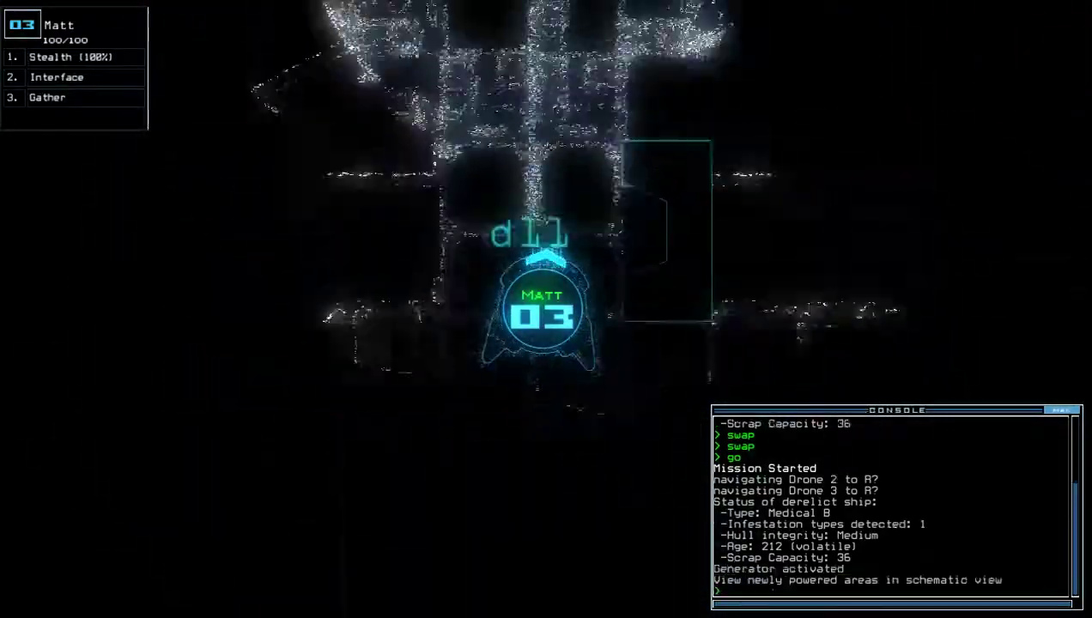
{"action": "type", "text": "g"}
{"action": "key", "text": "Return"}
{"action": "type", "text": "g"}
{"action": "key", "text": "Return"}
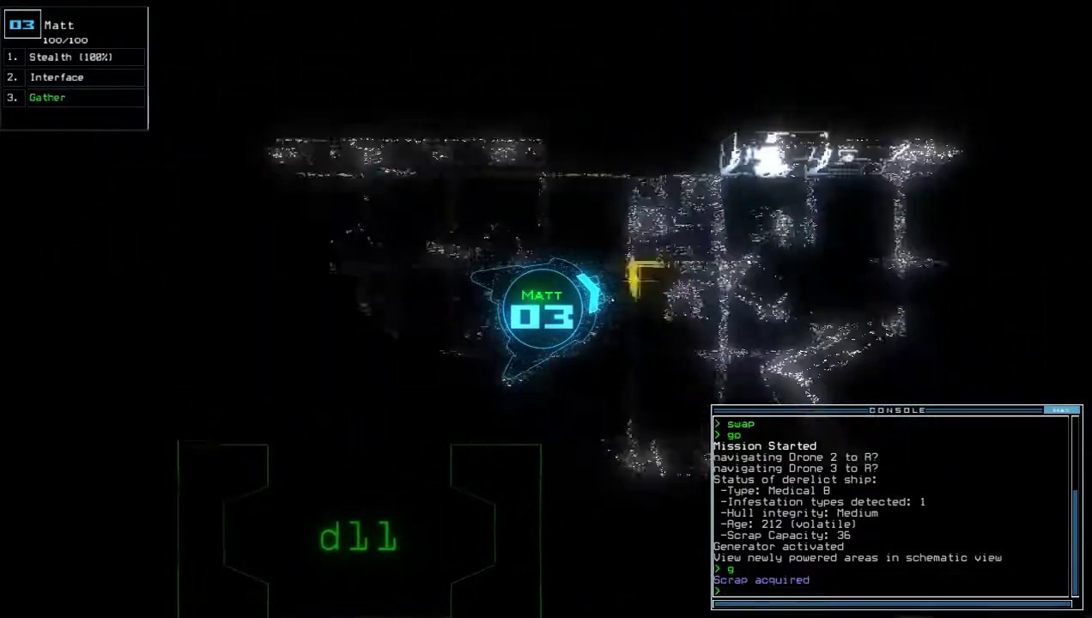
{"action": "type", "text": "g"}
{"action": "key", "text": "Return"}
{"action": "type", "text": "g"}
{"action": "key", "text": "Return"}
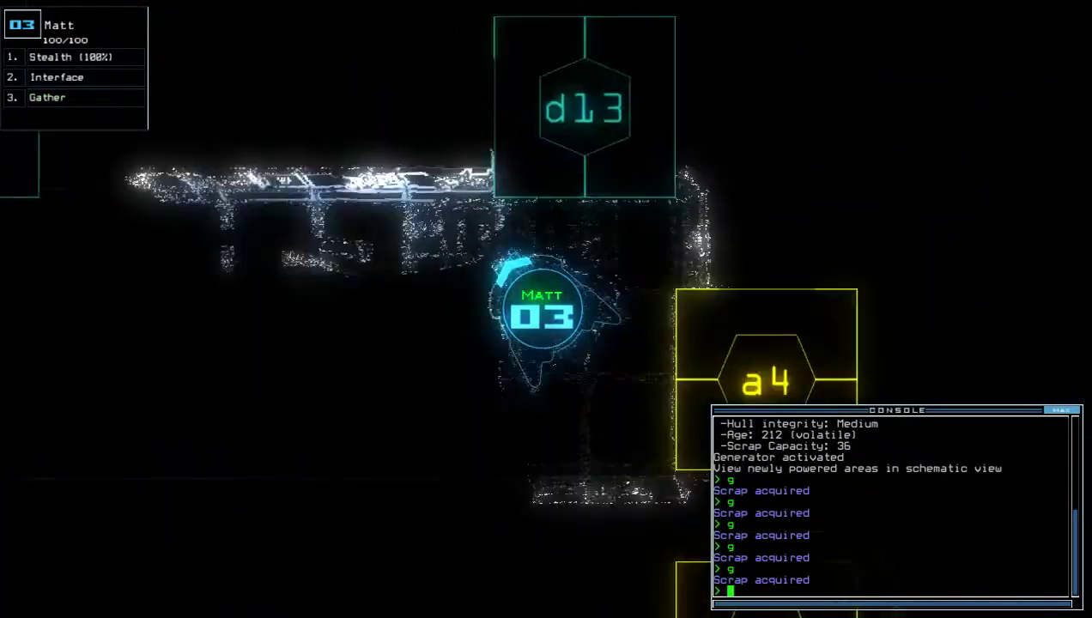
{"action": "type", "text": "cccc"}
Close a nearby door and drive Matt toward doors d15 and d12, gathering more scrap.
{"action": "key", "text": "Return"}
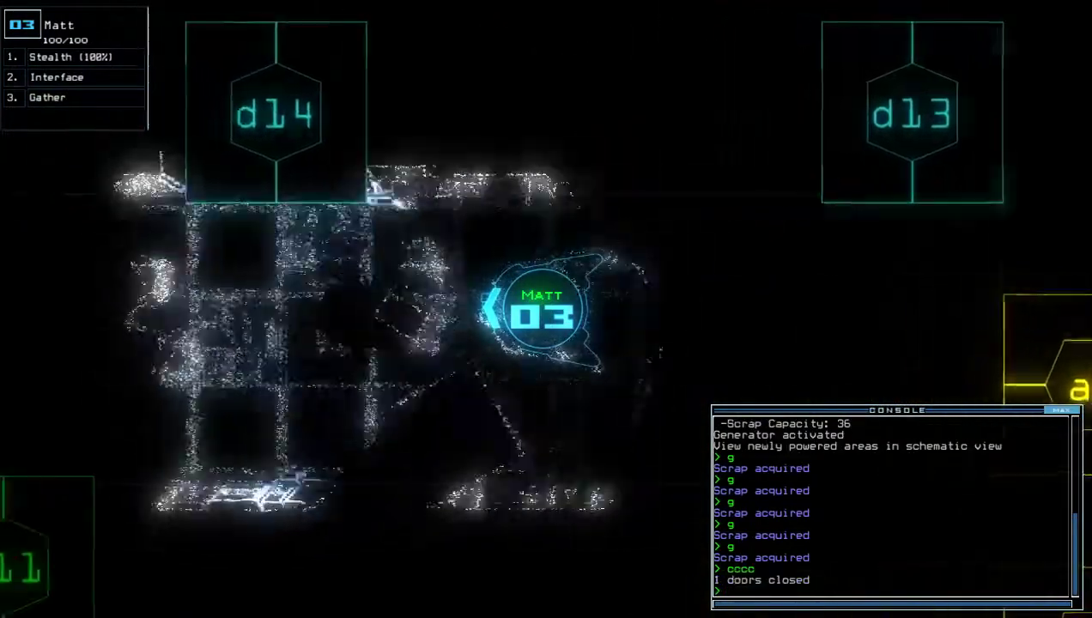
{"action": "key", "text": "Left"}
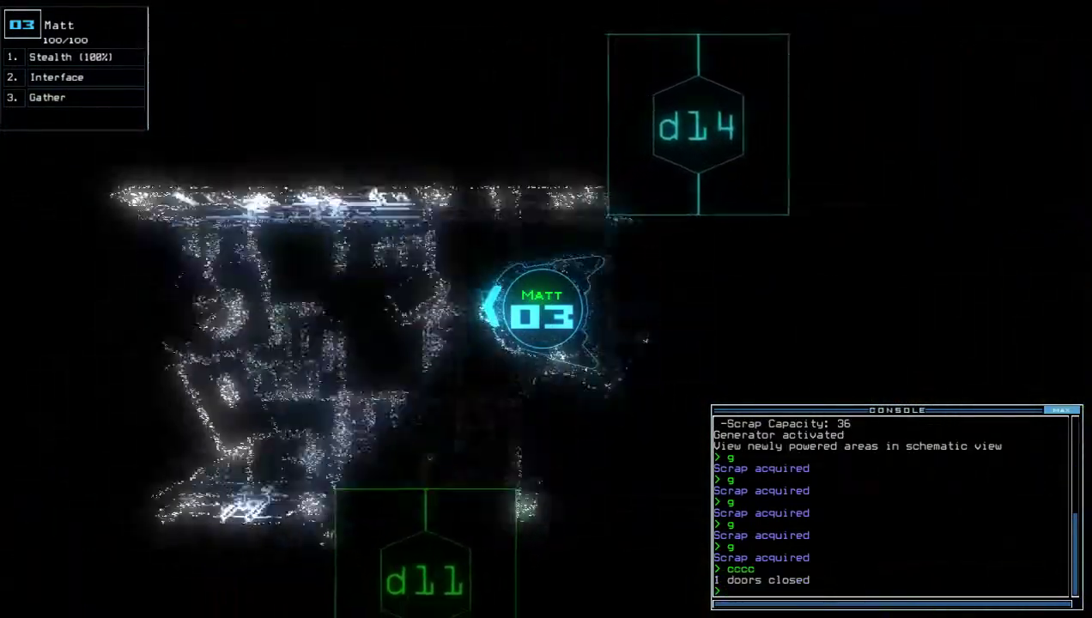
{"action": "key", "text": "Left"}
{"action": "type", "text": "g"}
{"action": "key", "text": "Return"}
{"action": "key", "text": "space"}
{"action": "key", "text": "Left"}
{"action": "key", "text": "space"}
{"action": "type", "text": "g"}
{"action": "key", "text": "Return"}
{"action": "key", "text": "Left"}
{"action": "key", "text": "Left"}
{"action": "key", "text": "Left"}
{"action": "key", "text": "Left"}
{"action": "key", "text": "Left"}
{"action": "type", "text": "st;d12"}
Activate Matt's stealth near d12, gather scrap toward d10, then reactivate stealth.
{"action": "key", "text": "Return"}
{"action": "key", "text": "Up"}
{"action": "type", "text": "g"}
{"action": "key", "text": "Return"}
{"action": "type", "text": "st;d"}
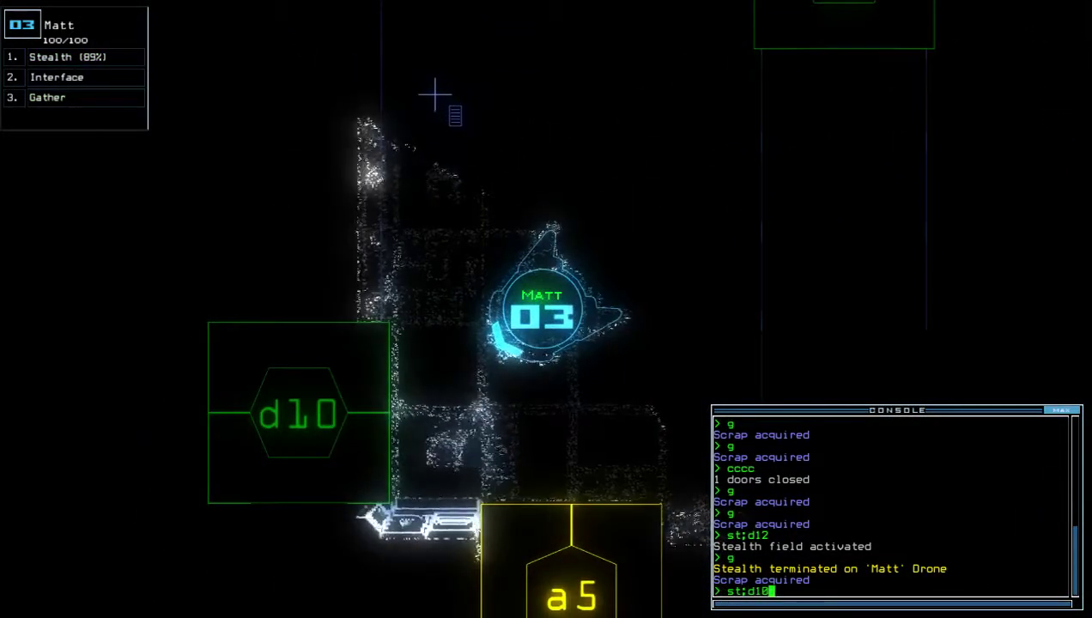
{"action": "key", "text": "Return"}
{"action": "type", "text": "st"}
{"action": "key", "text": "Return"}
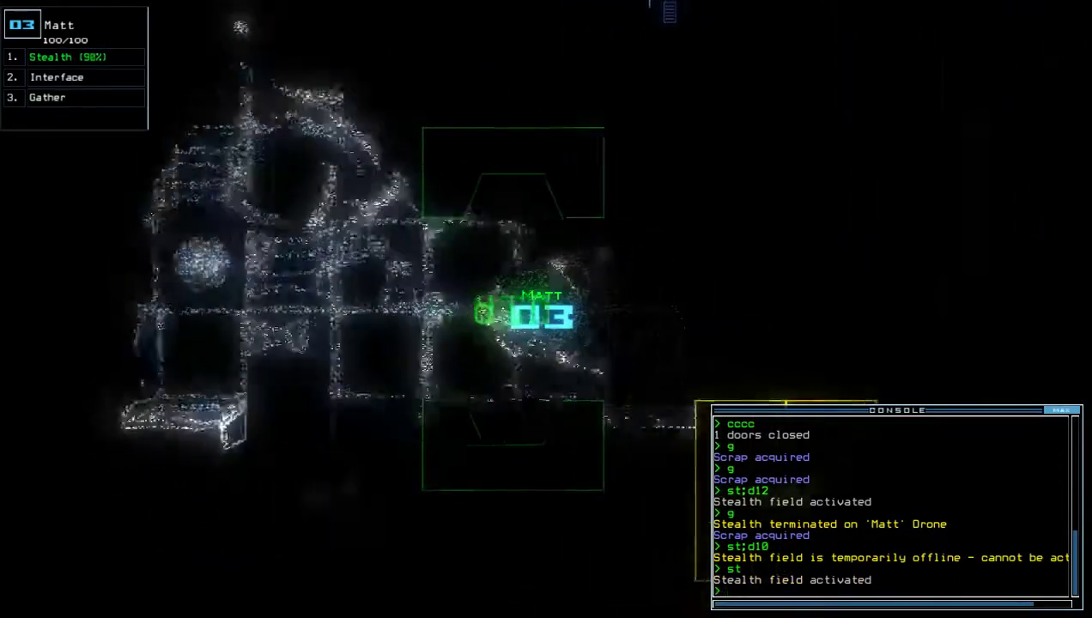
Drive Matt past d10 deeper into the ship, opening two doors on the way.
{"action": "key", "text": "Up"}
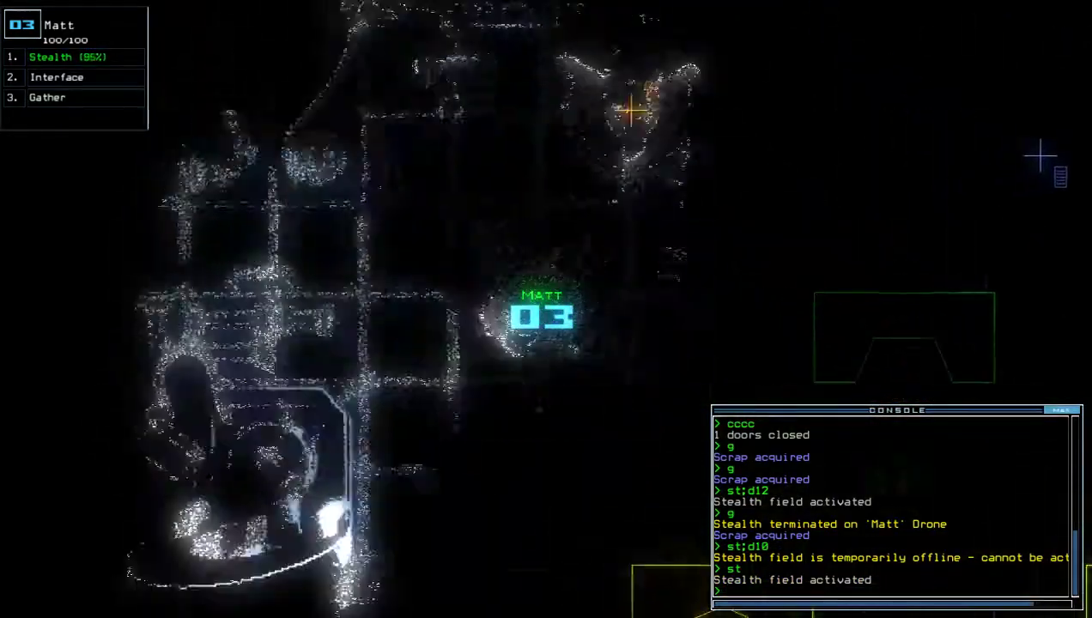
{"action": "key", "text": "Up"}
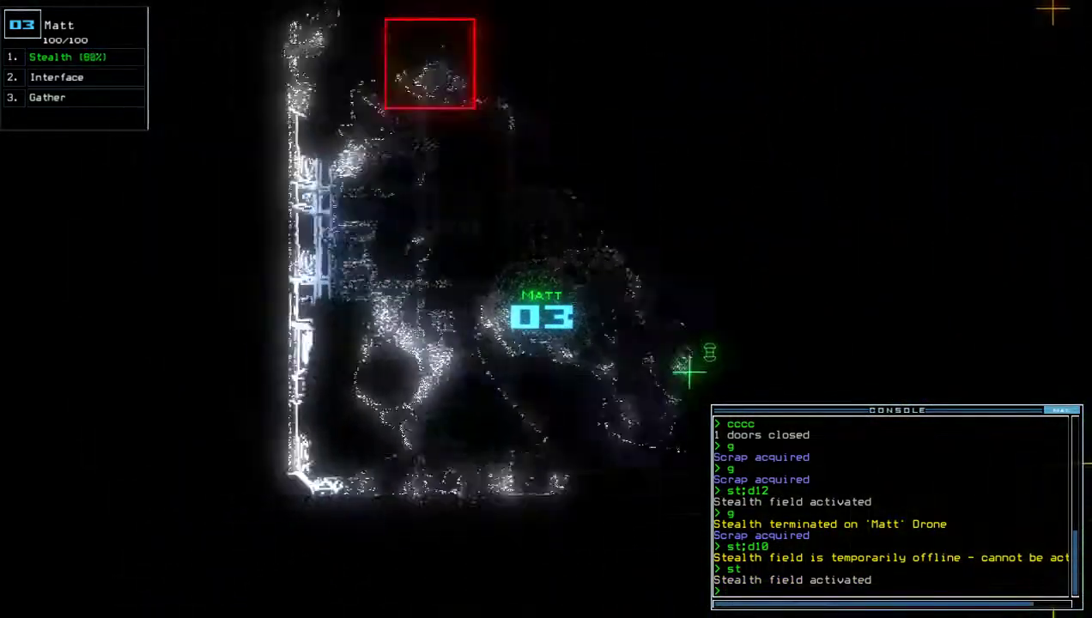
{"action": "type", "text": "bbbb"}
{"action": "key", "text": "Return"}
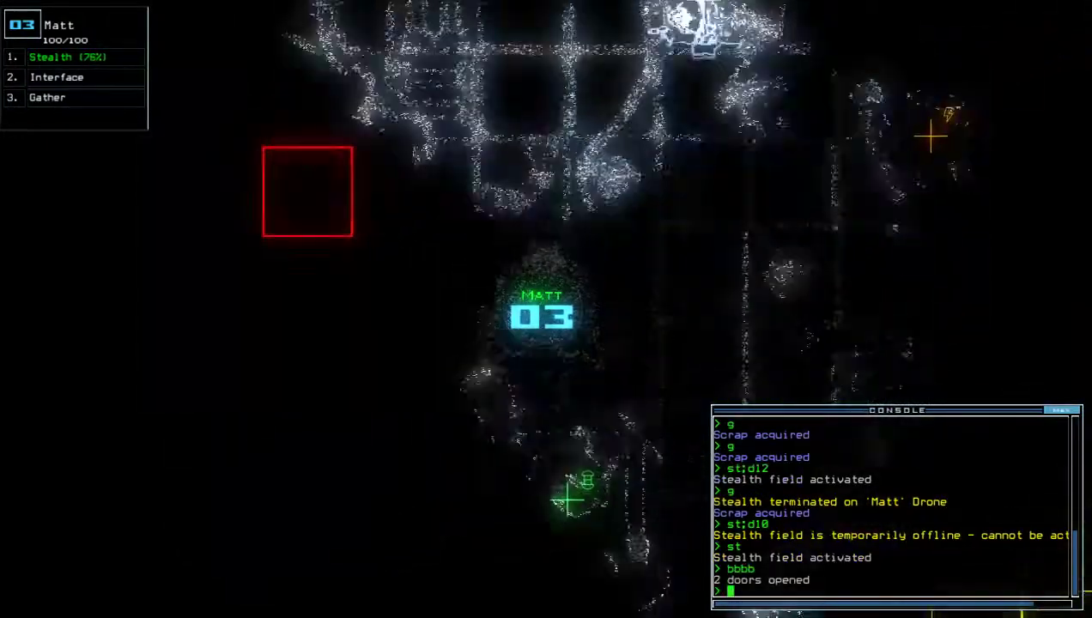
{"action": "key", "text": "Up"}
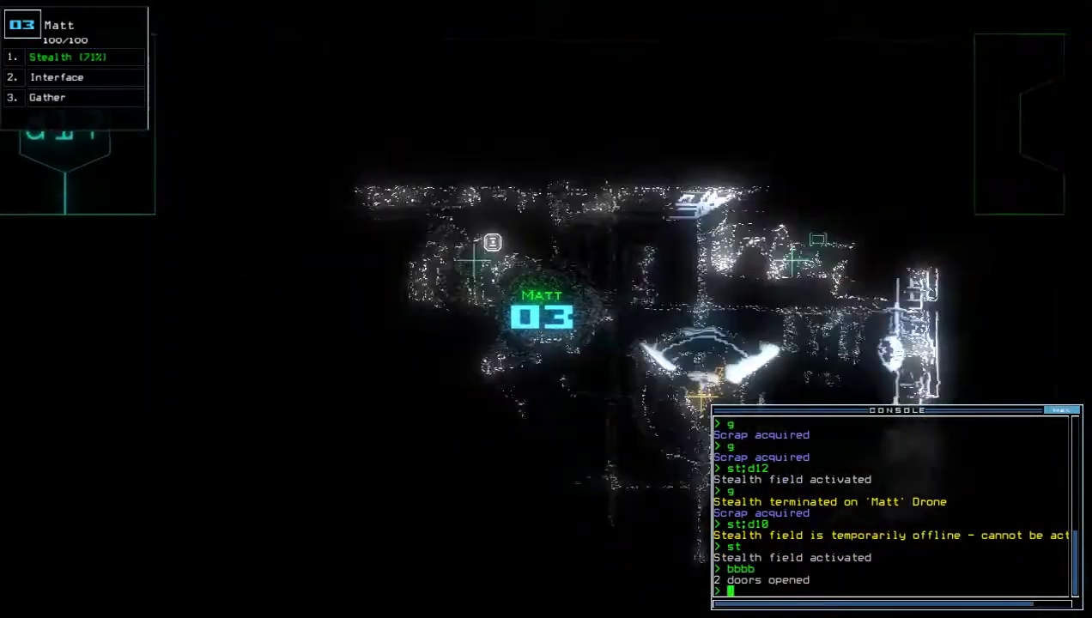
{"action": "key", "text": "Up"}
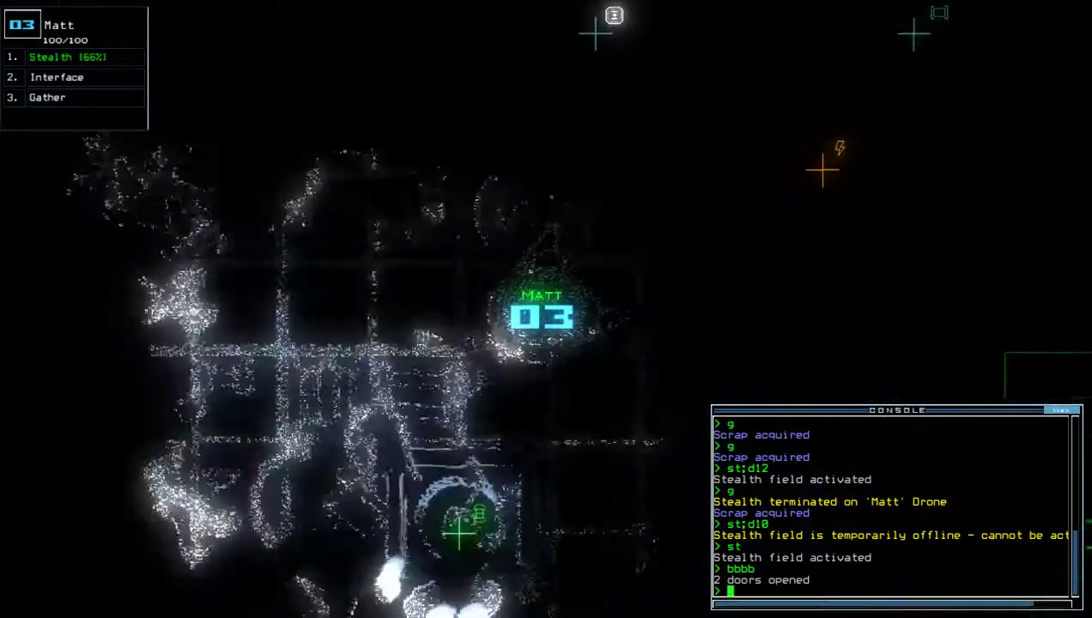
{"action": "key", "text": "Up"}
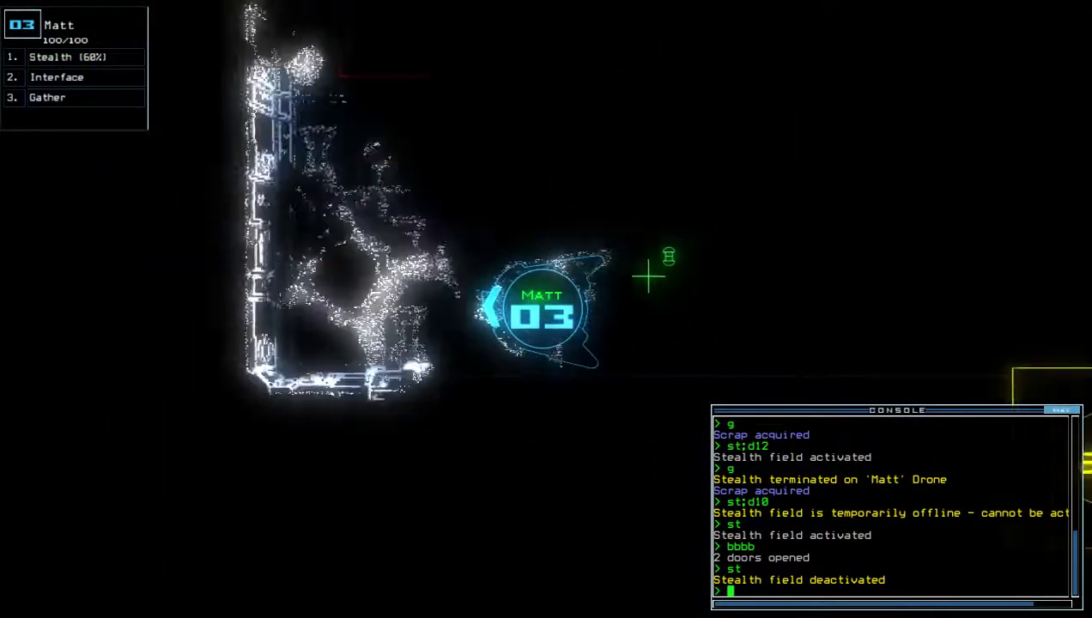
{"action": "type", "text": "g"}
Gather fuel, then drive Robby toward Matt and power the generator to open doors.
{"action": "key", "text": "Return"}
{"action": "key", "text": "space"}
{"action": "key", "text": "2"}
{"action": "key", "text": "Left"}
{"action": "key", "text": "Down"}
{"action": "key", "text": "Left"}
{"action": "type", "text": "g;b"}
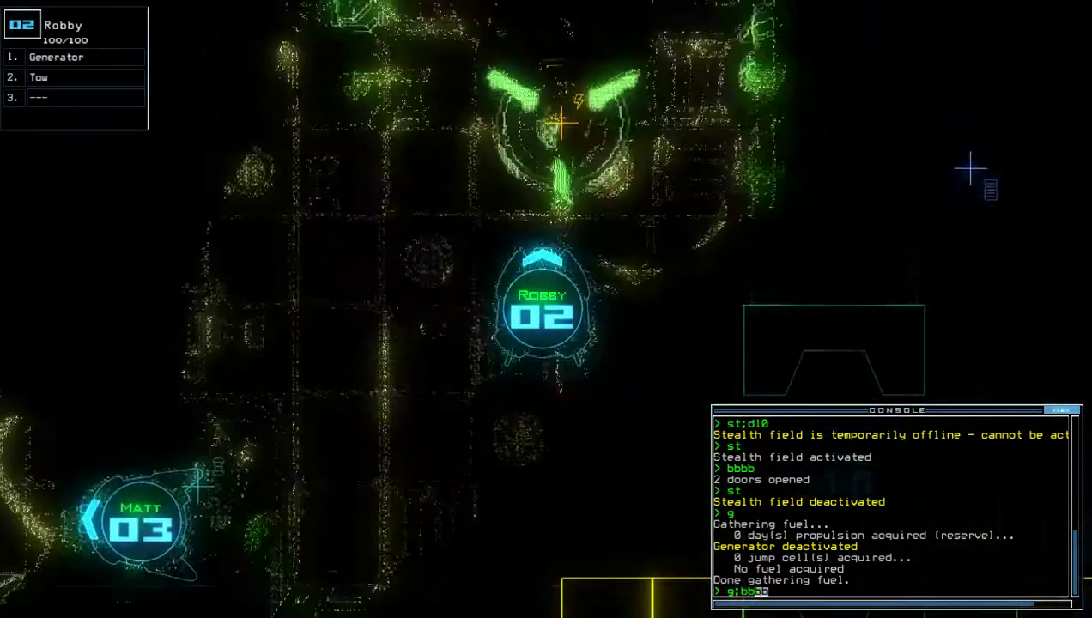
{"action": "key", "text": "Return"}
Move Interface from Matt to Robby and scan nearby rooms, revealing items in r5–r7.
{"action": "key", "text": "s"}
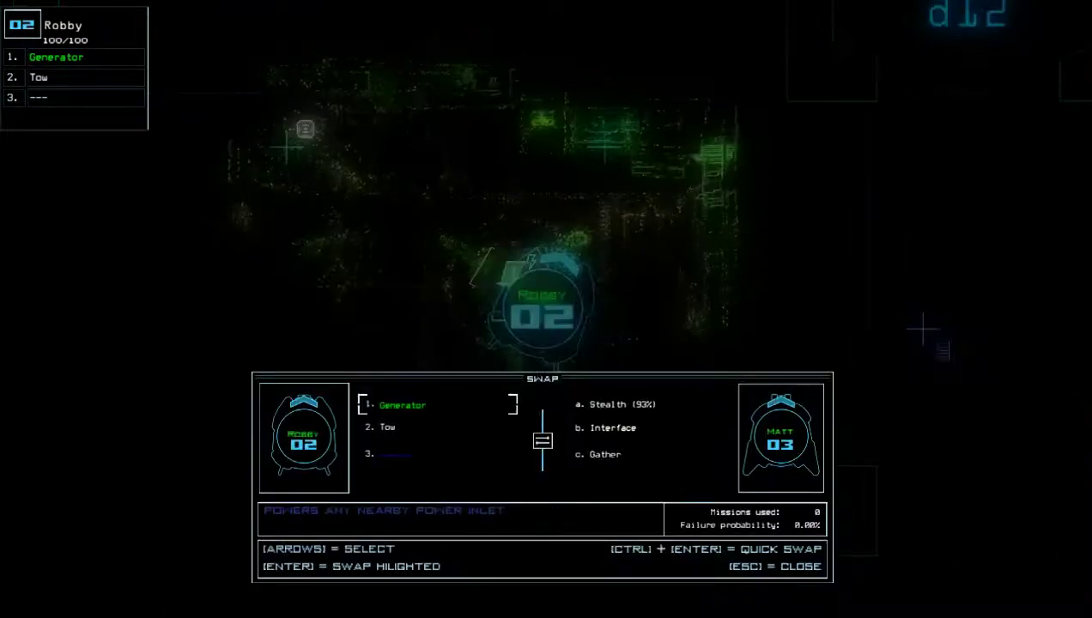
{"action": "key", "text": "Escape"}
{"action": "type", "text": "v"}
{"action": "key", "text": "Return"}
{"action": "type", "text": "f"}
{"action": "key", "text": "Return"}
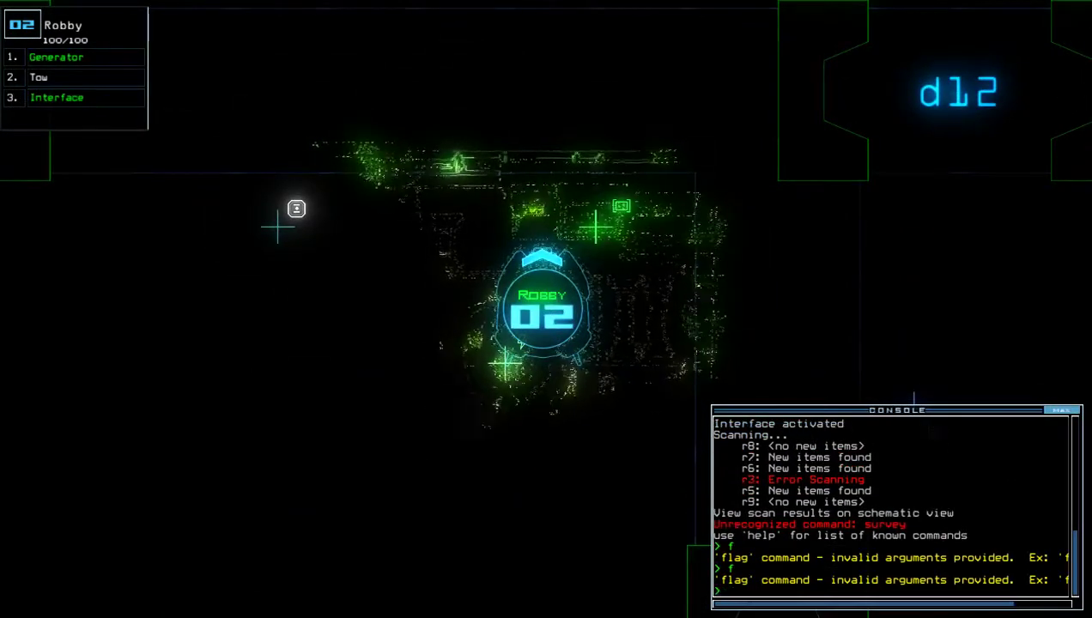
{"action": "key", "text": "3"}
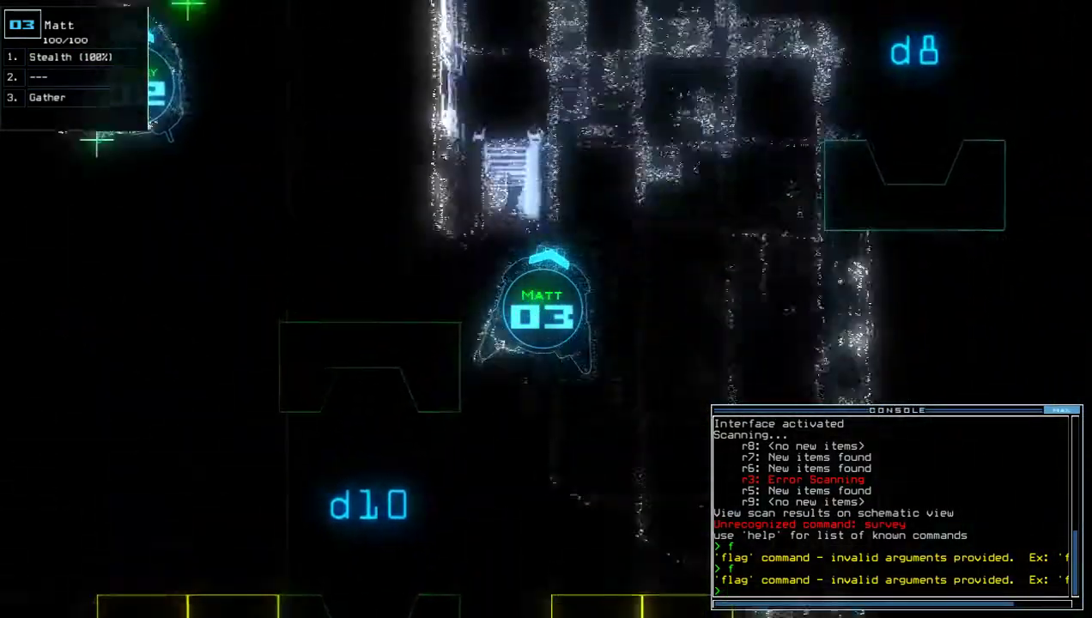
{"action": "key", "text": "space"}
{"action": "key", "text": "space"}
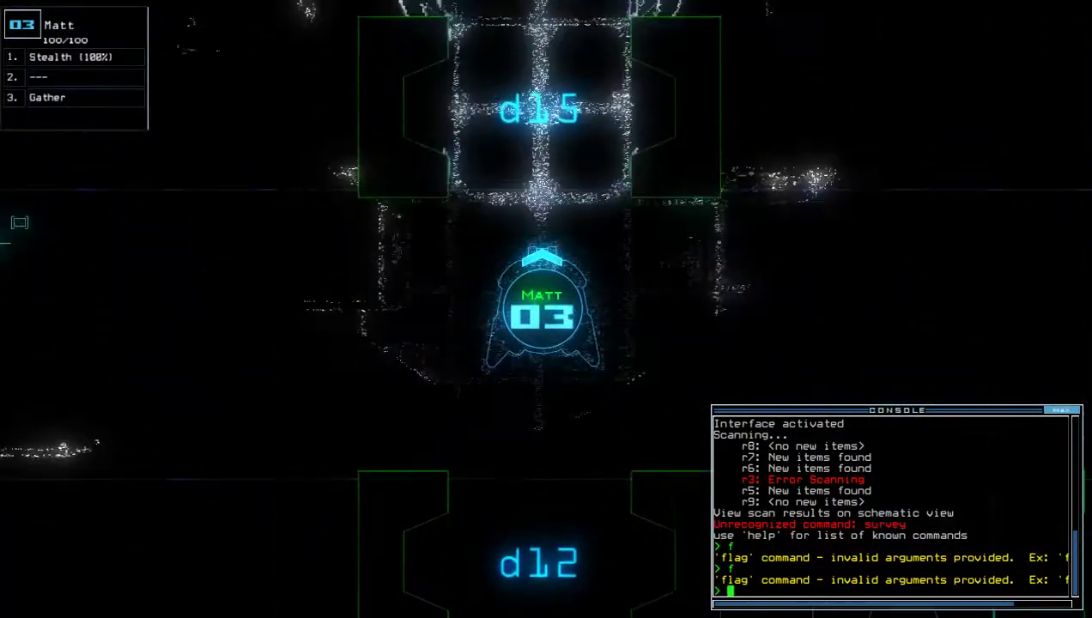
{"action": "type", "text": "st"}
Activate Matt's stealth, gather the first scrap, and drive past door d15.
{"action": "key", "text": "Return"}
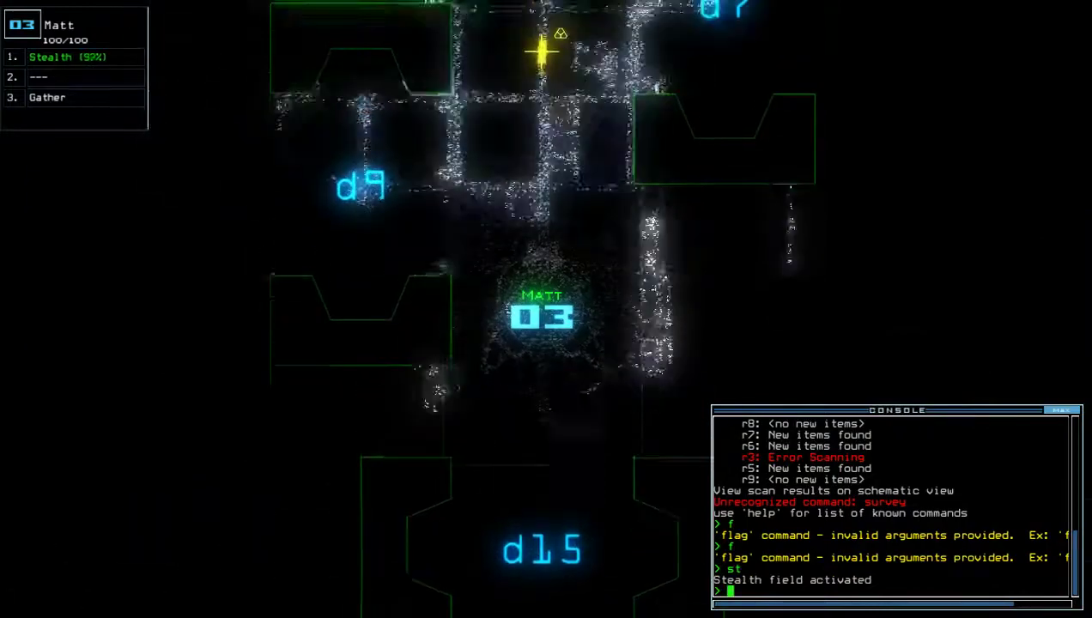
{"action": "type", "text": "g"}
{"action": "key", "text": "Return"}
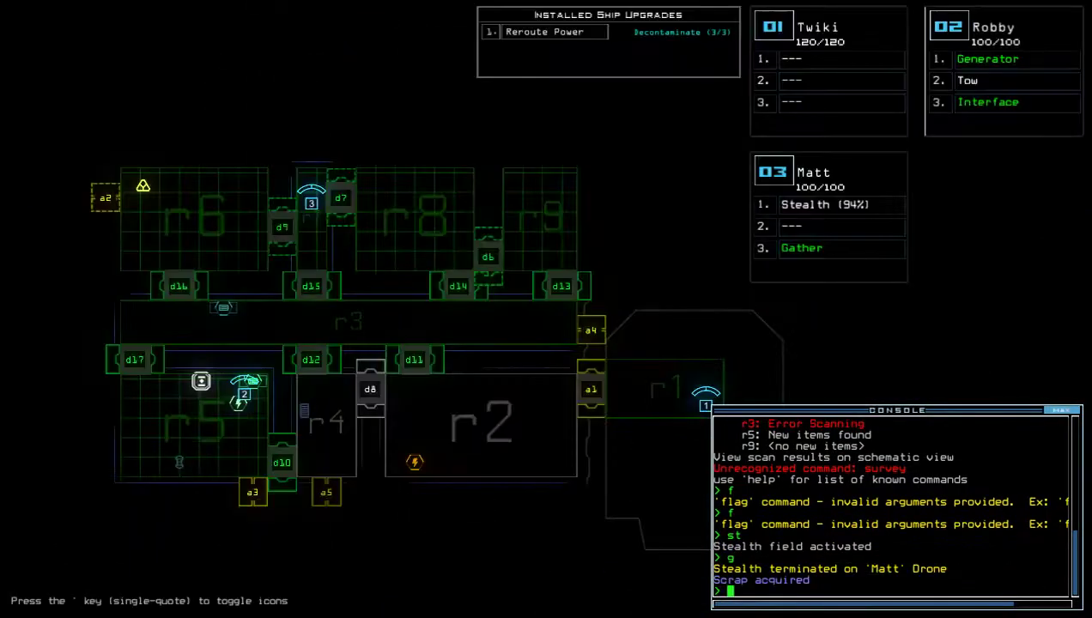
{"action": "key", "text": "space"}
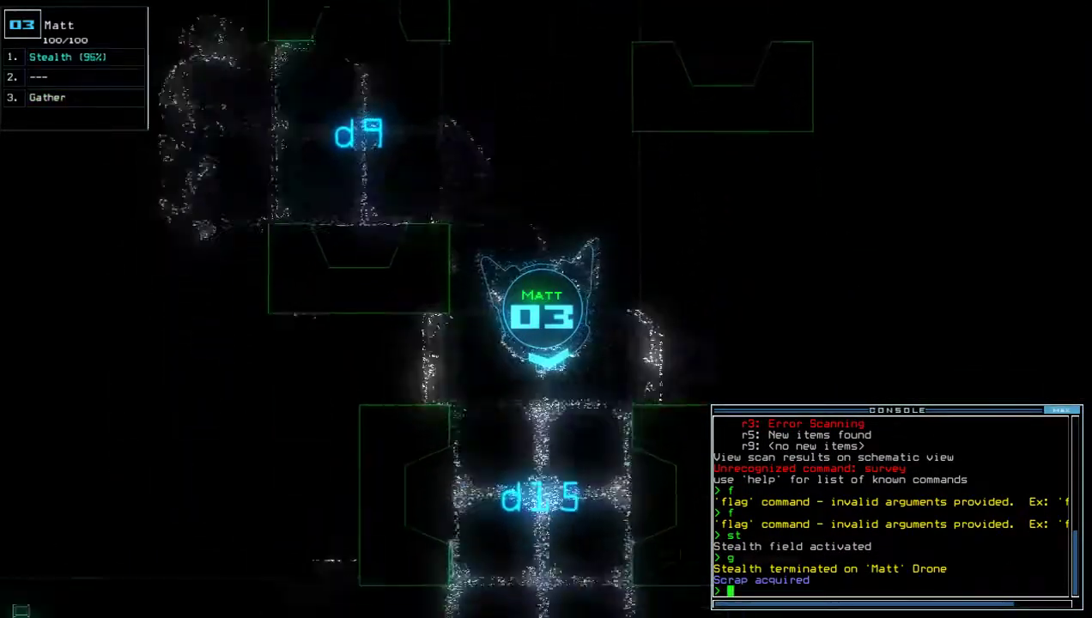
{"action": "key", "text": "Down"}
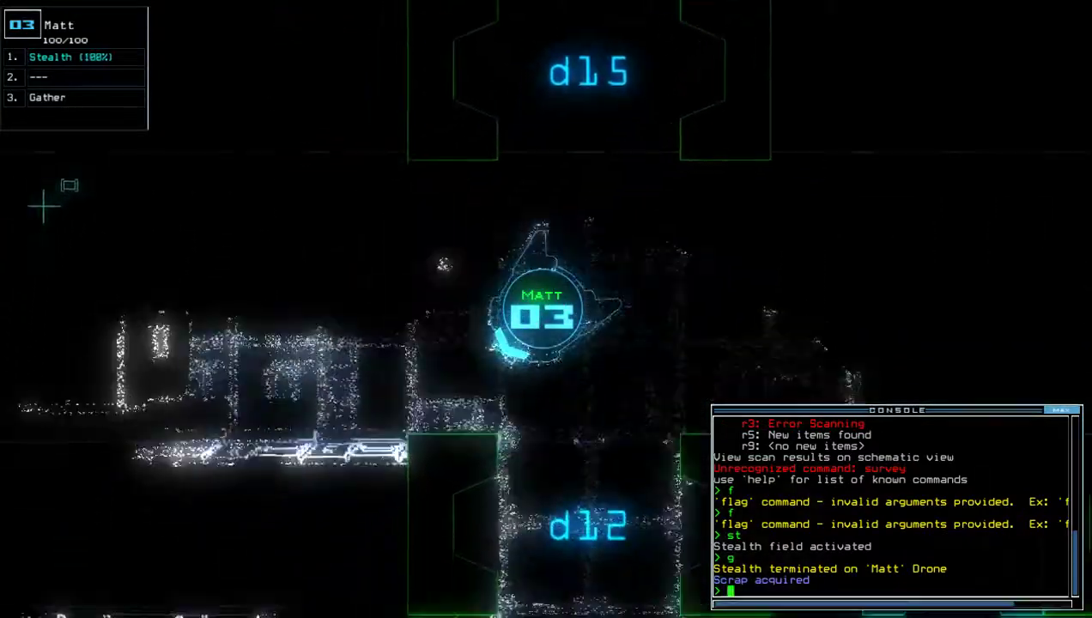
Move Matt past doors d16 and d17 under renewed stealth and gather scrap near airlock a2.
{"action": "key", "text": "Left"}
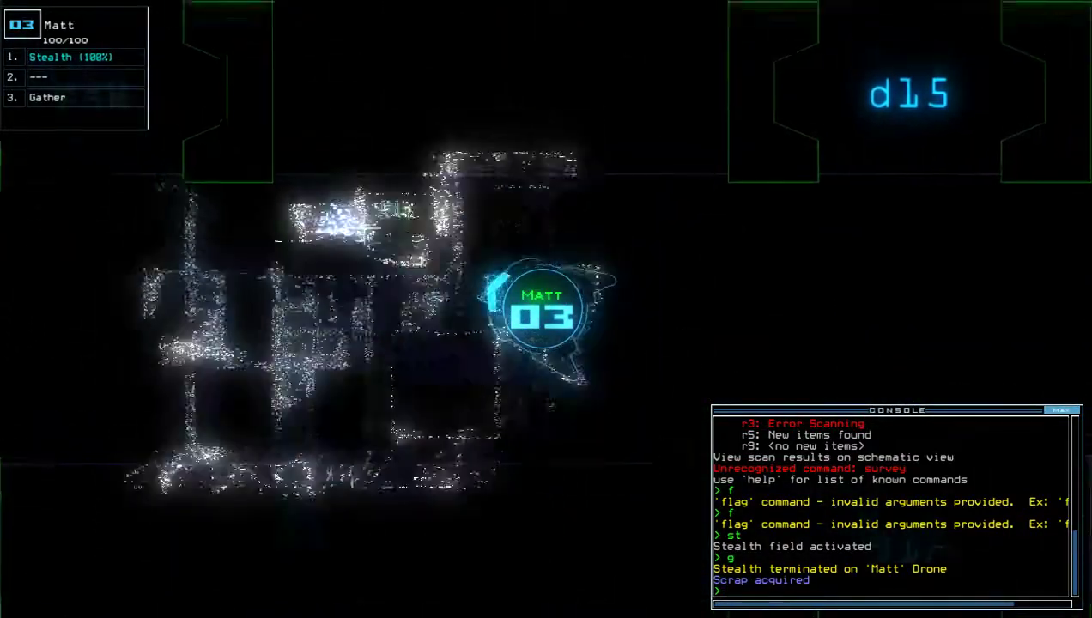
{"action": "key", "text": "Up"}
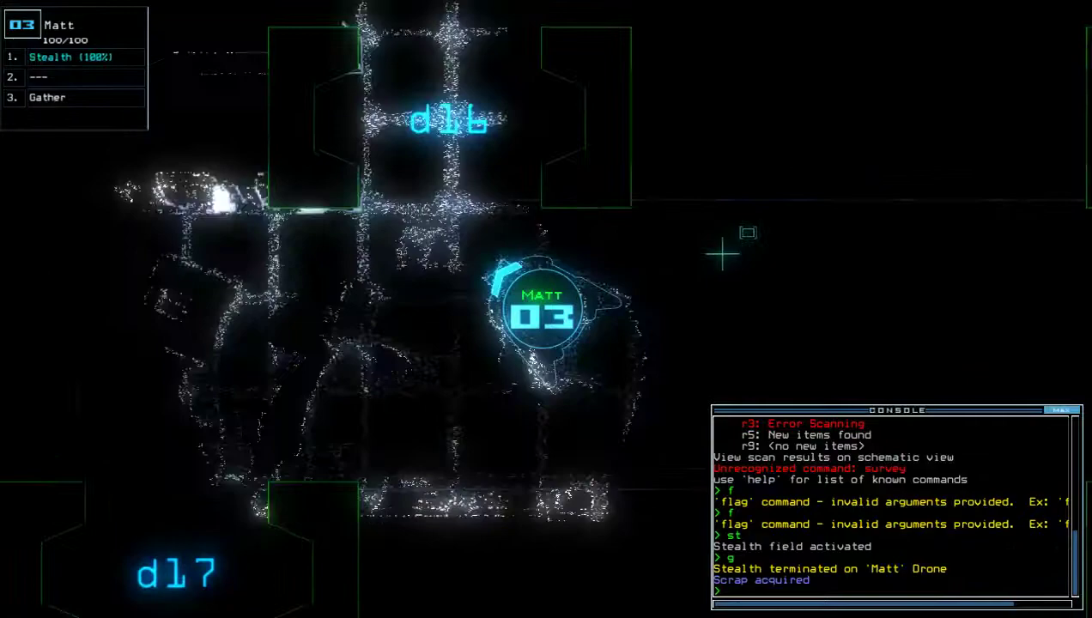
{"action": "key", "text": "Up"}
{"action": "type", "text": "st"}
{"action": "key", "text": "Return"}
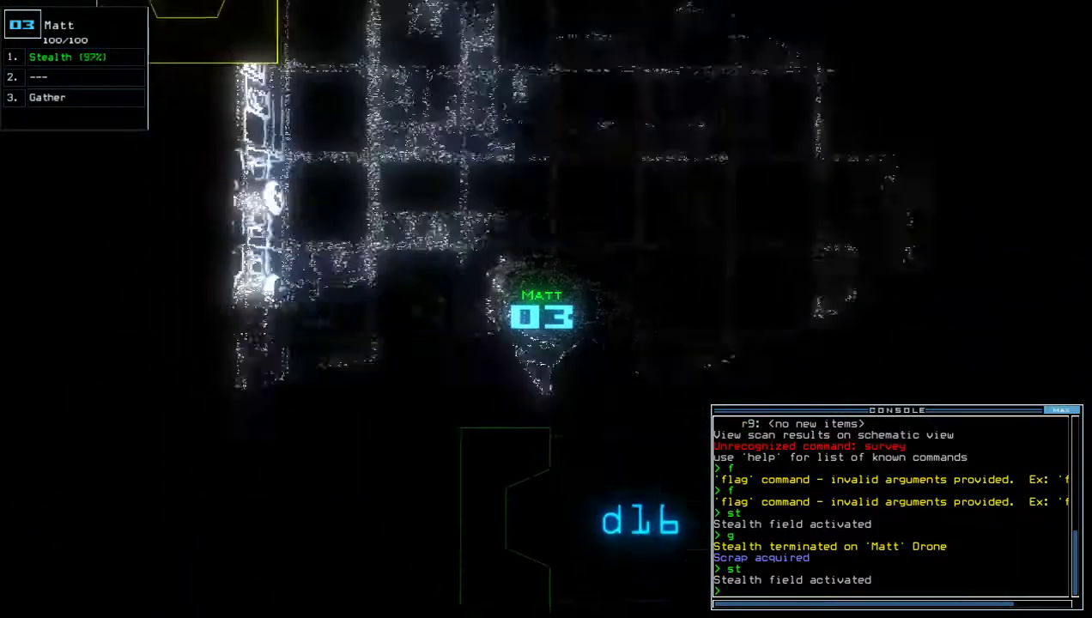
{"action": "key", "text": "Up"}
{"action": "type", "text": "g"}
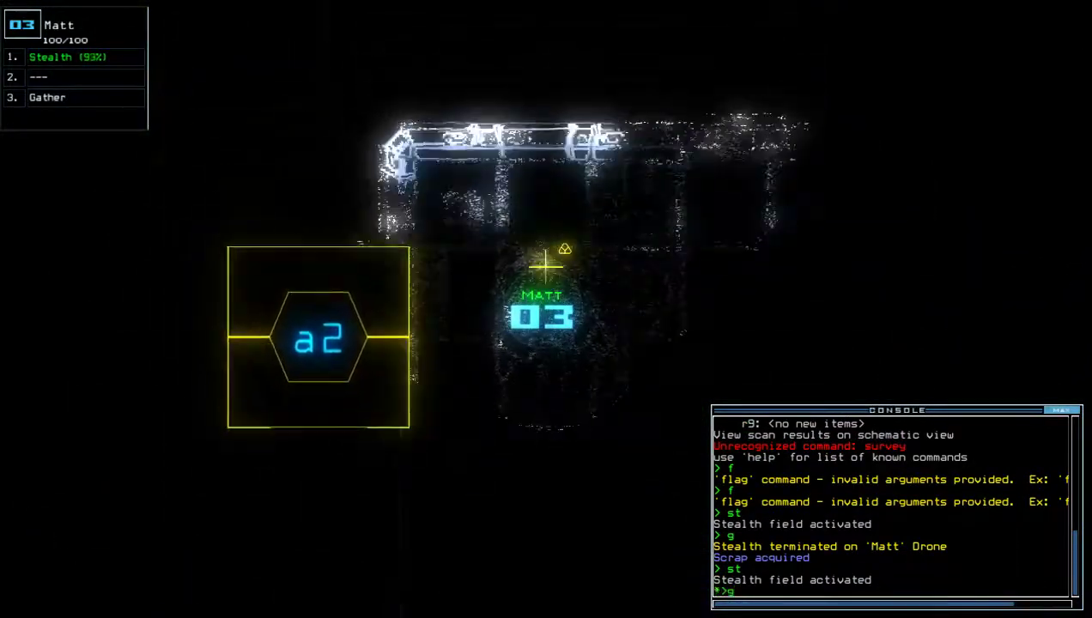
{"action": "key", "text": "Return"}
{"action": "key", "text": "Tab"}
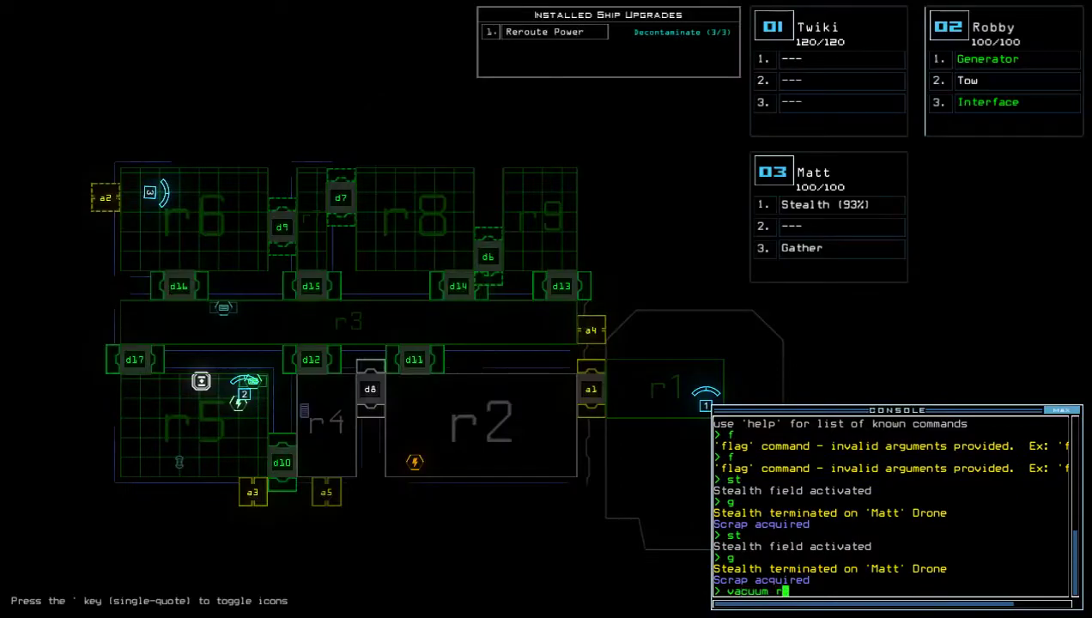
{"action": "type", "text": "2"}
Vent r6 via a2, toggle d9, reroute power to r5, r4, r2, and redock at a2.
{"action": "key", "text": "Return"}
{"action": "key", "text": "Tab"}
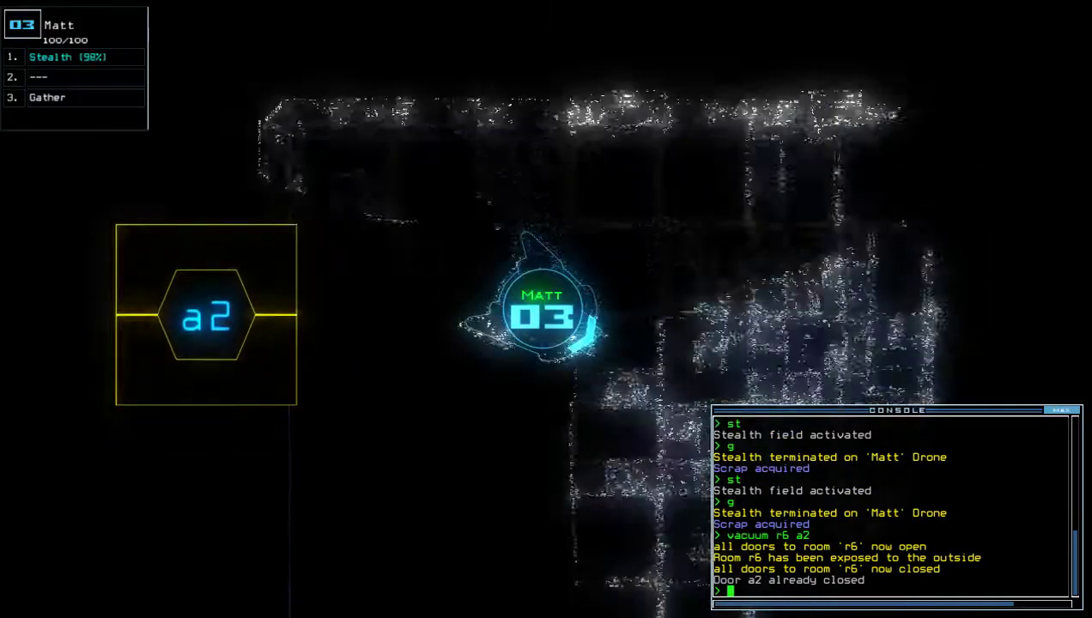
{"action": "type", "text": "d9"}
{"action": "key", "text": "Return"}
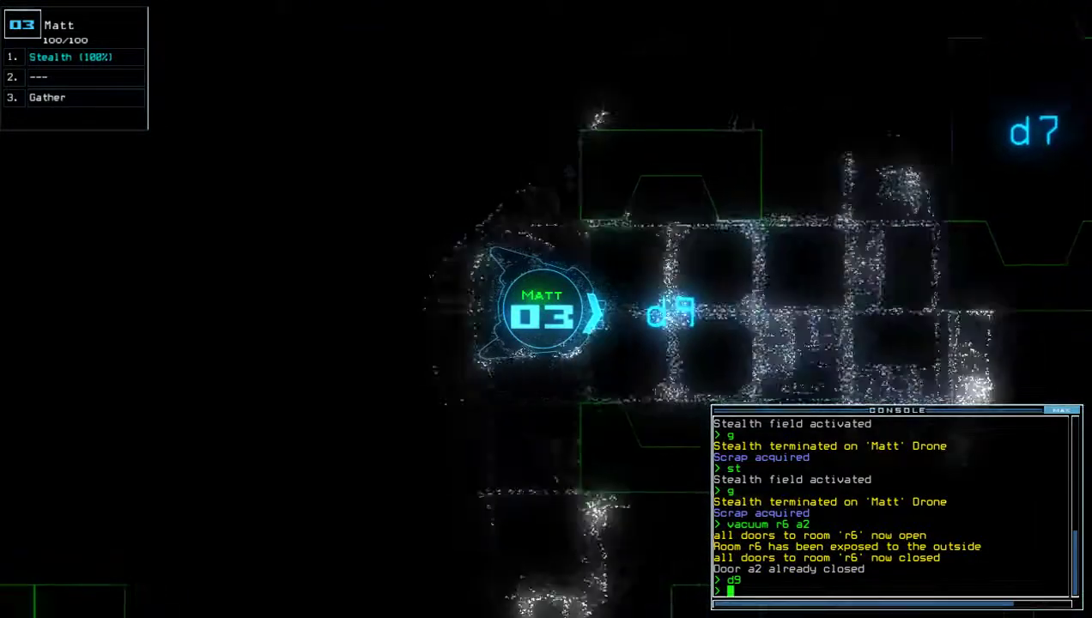
{"action": "key", "text": "Tab"}
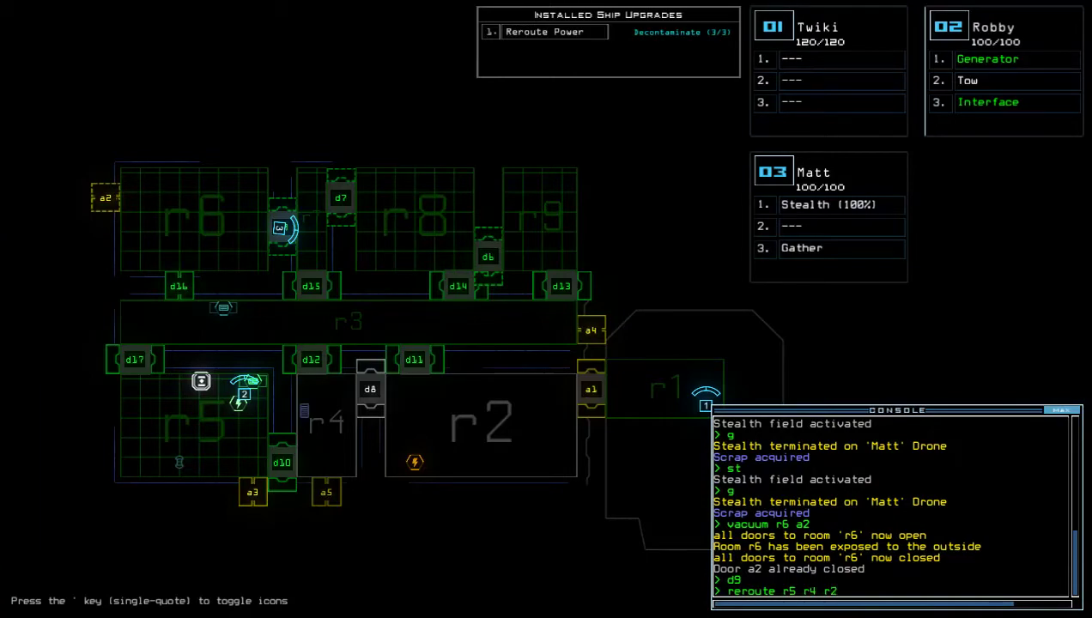
{"action": "key", "text": "Return"}
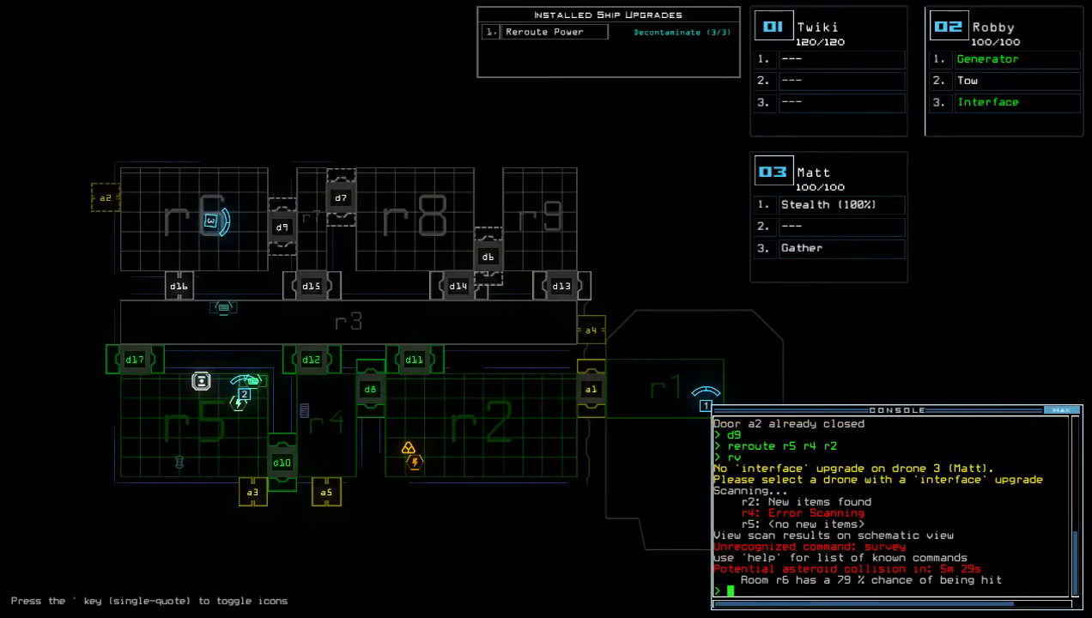
{"action": "type", "text": "dd a2"}
{"action": "key", "text": "Return"}
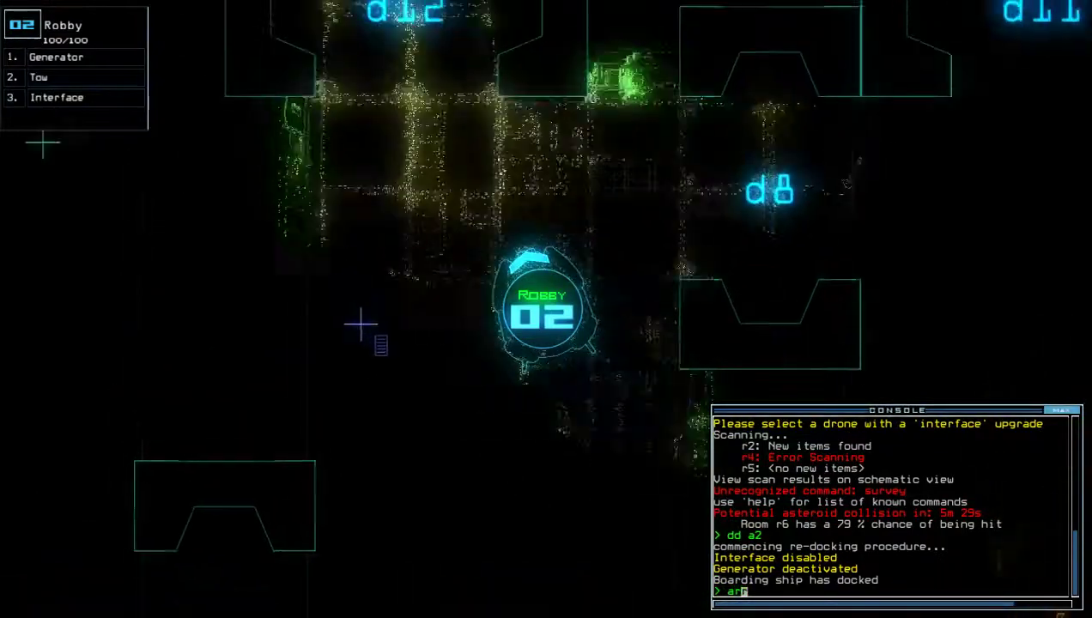
{"action": "type", "text": "arr"}
Open all doors to room r1 and redock the ship at airlock a1.
{"action": "key", "text": "Return"}
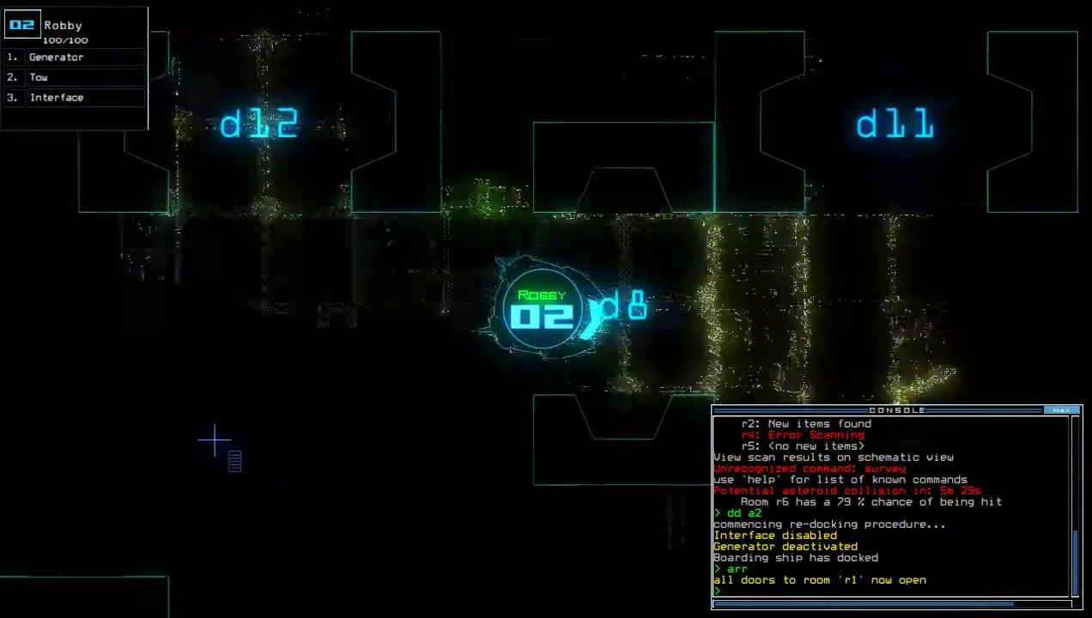
{"action": "key", "text": "3"}
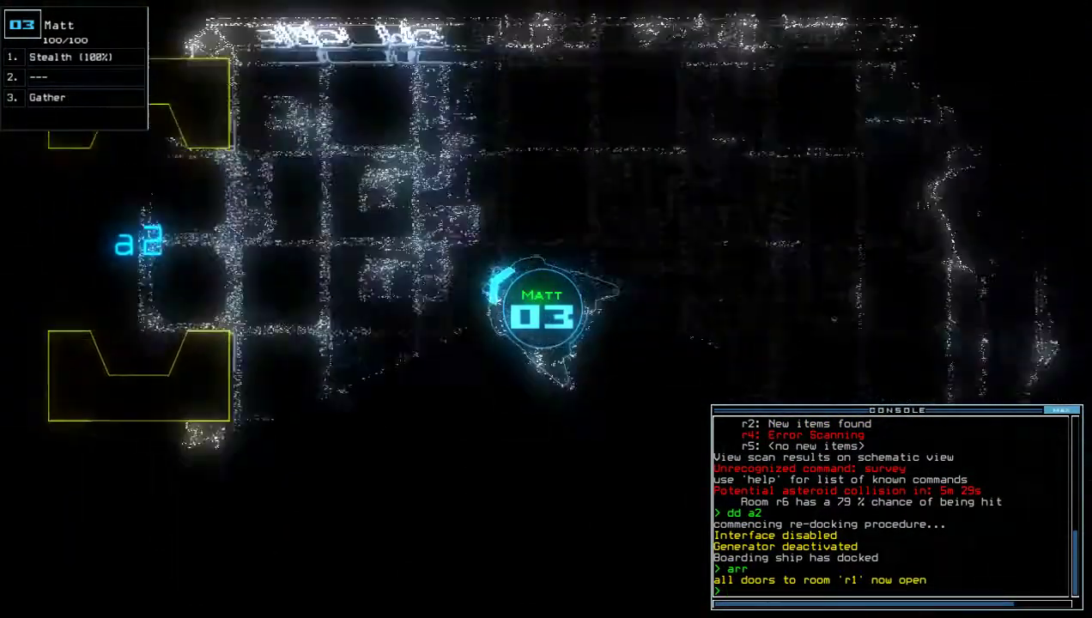
{"action": "type", "text": "dd a1"}
{"action": "key", "text": "Return"}
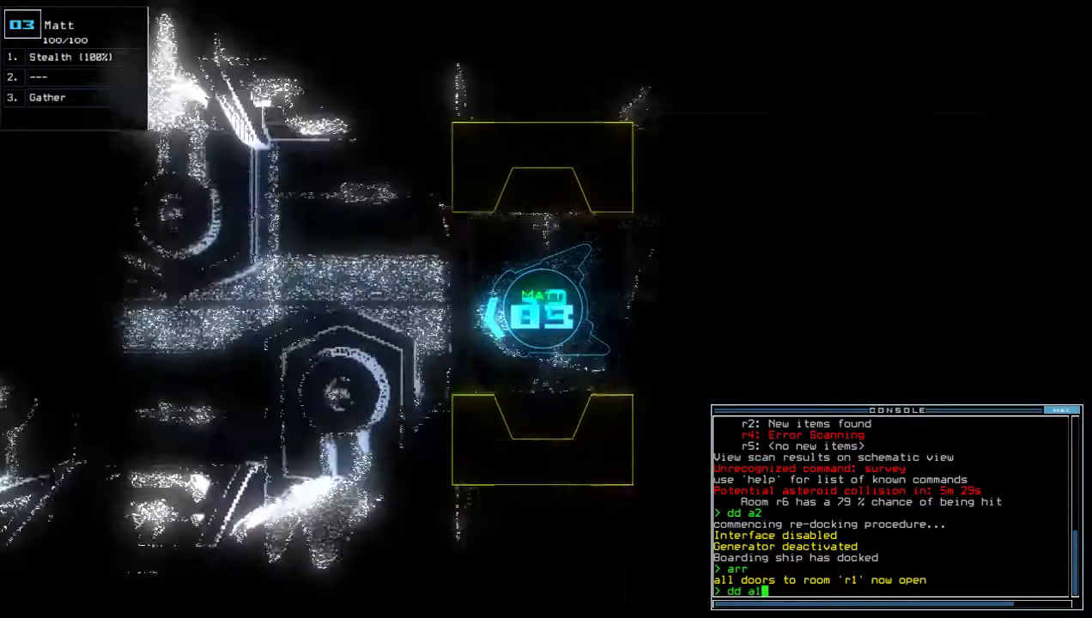
{"action": "key", "text": "2"}
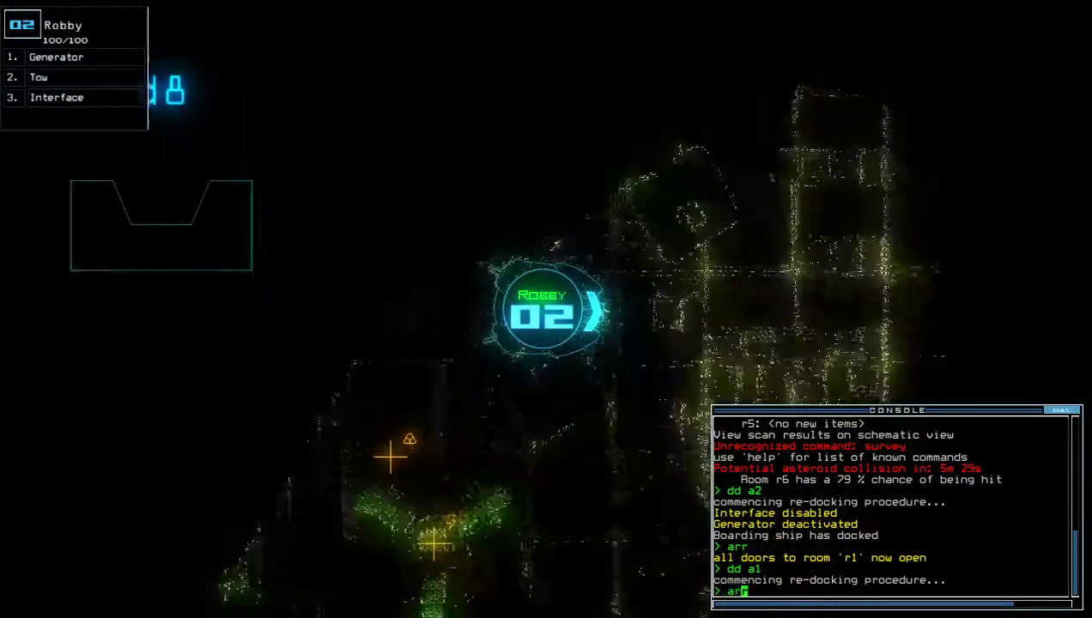
{"action": "type", "text": "arr ;"}
Navigate Matt toward airlock a1 and have it gather the nearby scrap.
{"action": "key", "text": "Tab"}
{"action": "type", "text": "3 a1"}
{"action": "key", "text": "Return"}
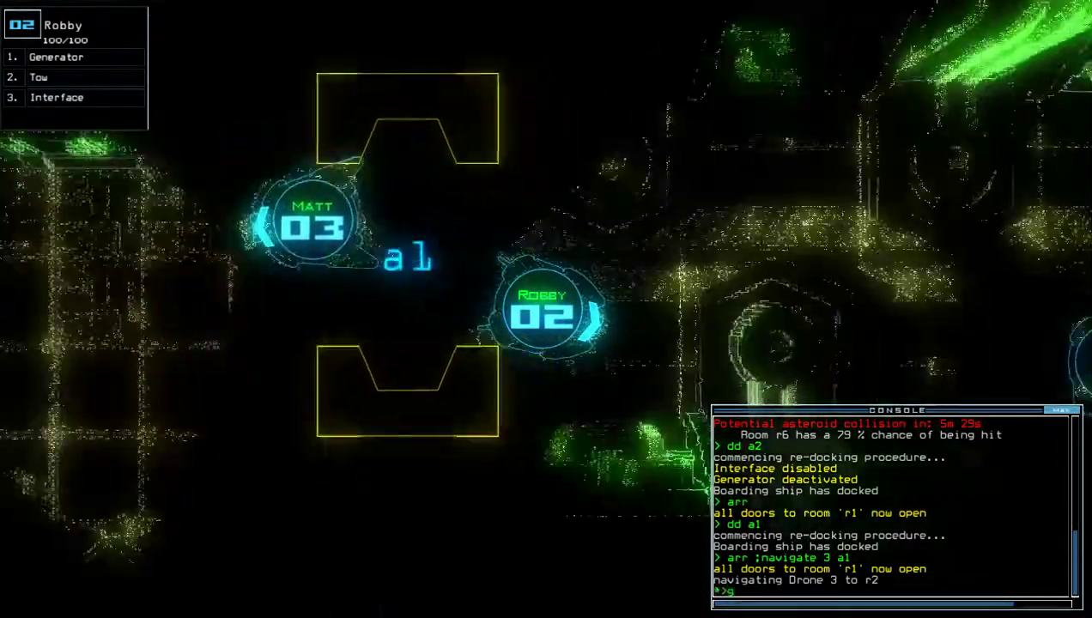
{"action": "type", "text": "gather 3"}
{"action": "key", "text": "Return"}
{"action": "key", "text": "space"}
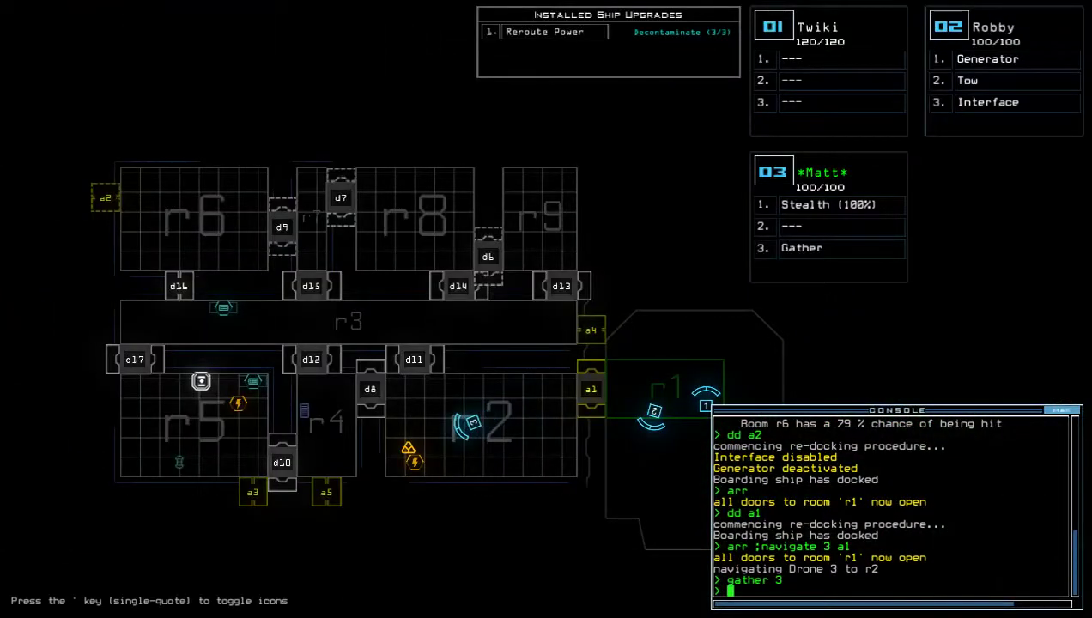
From Matt's camera, drive Matt right up to airlock a1 after its gather.
{"action": "key", "text": "space"}
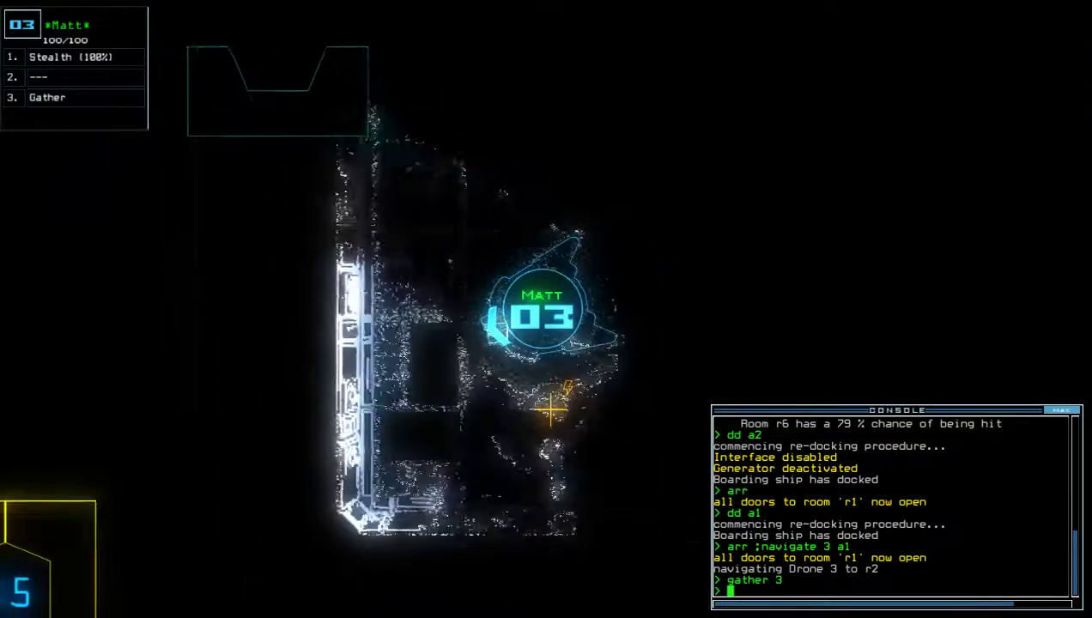
{"action": "type", "text": "ou"}
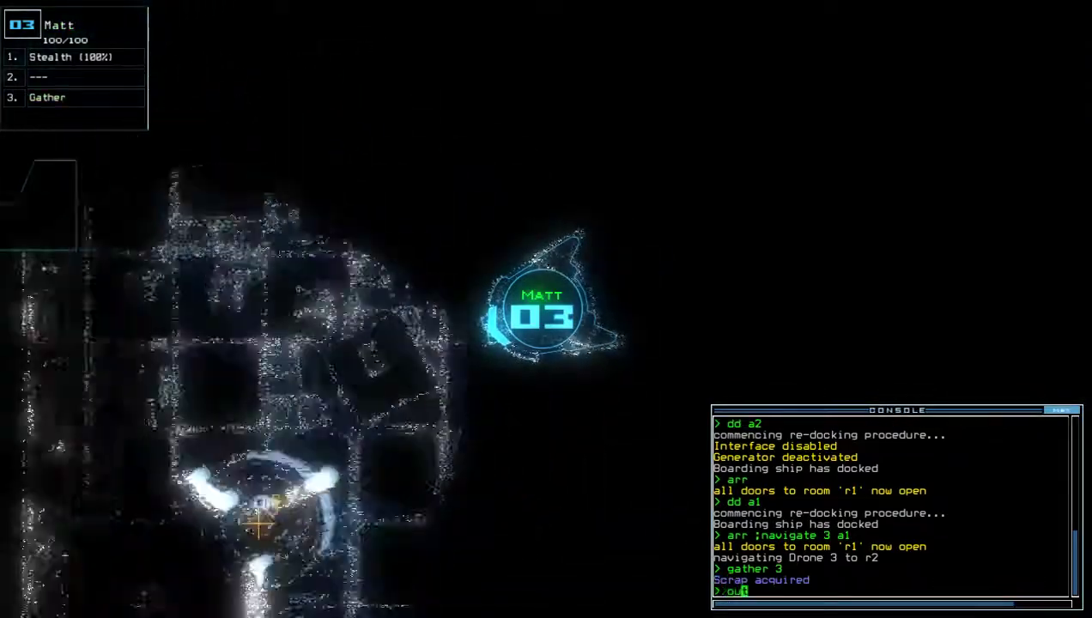
{"action": "key", "text": "Right"}
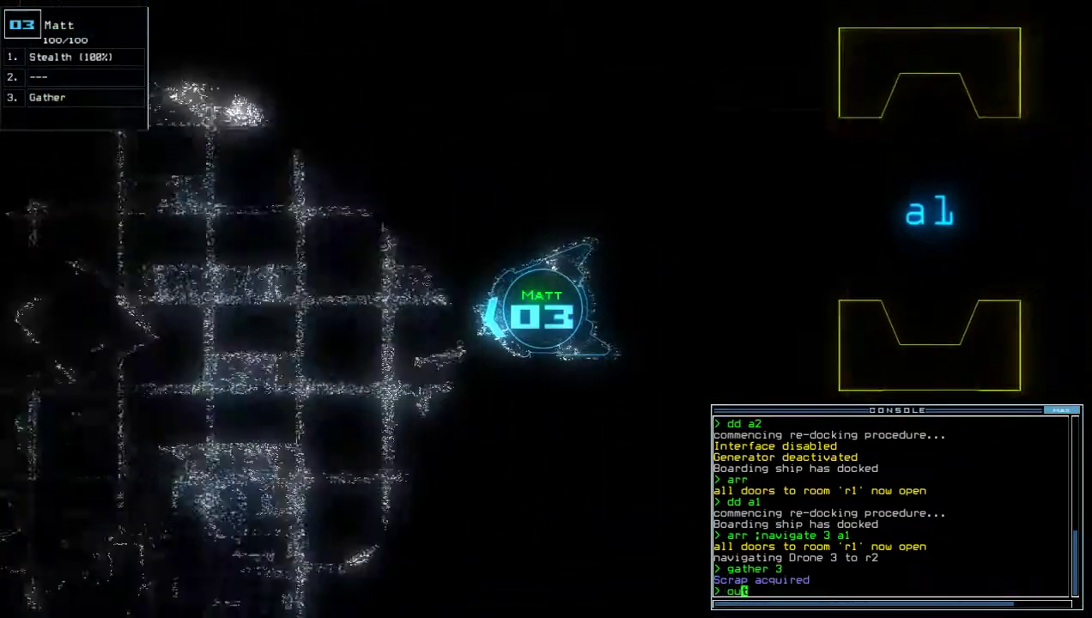
{"action": "key", "text": "Right"}
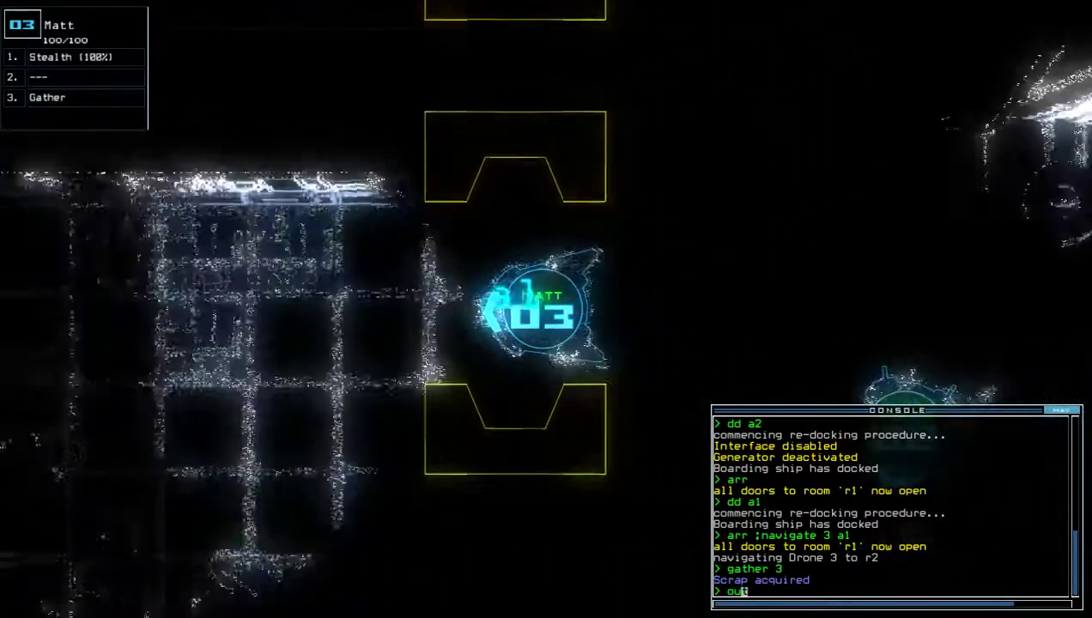
{"action": "type", "text": "t"}
Leave the derelict to end the mission, then dismiss the 770-point, 11-scrap score.
{"action": "key", "text": "Return"}
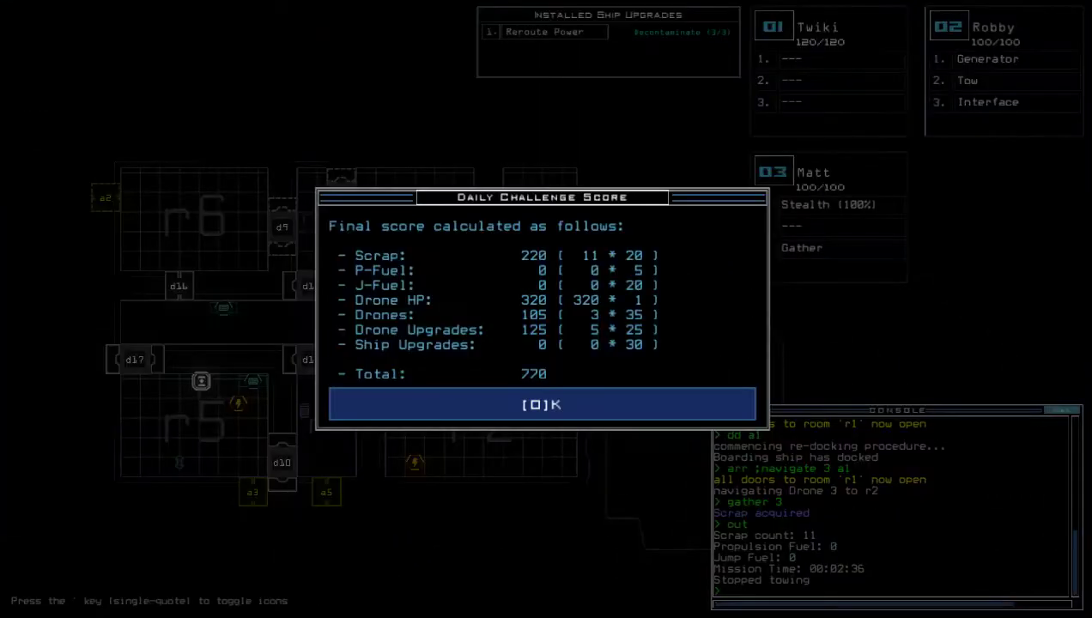
{"action": "key", "text": "Return"}
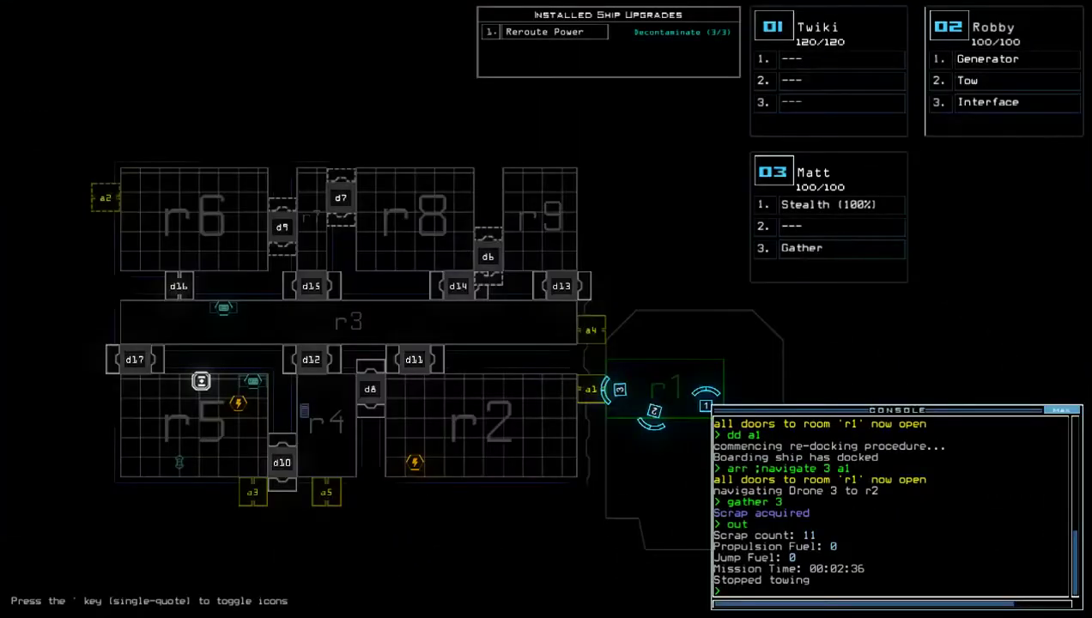